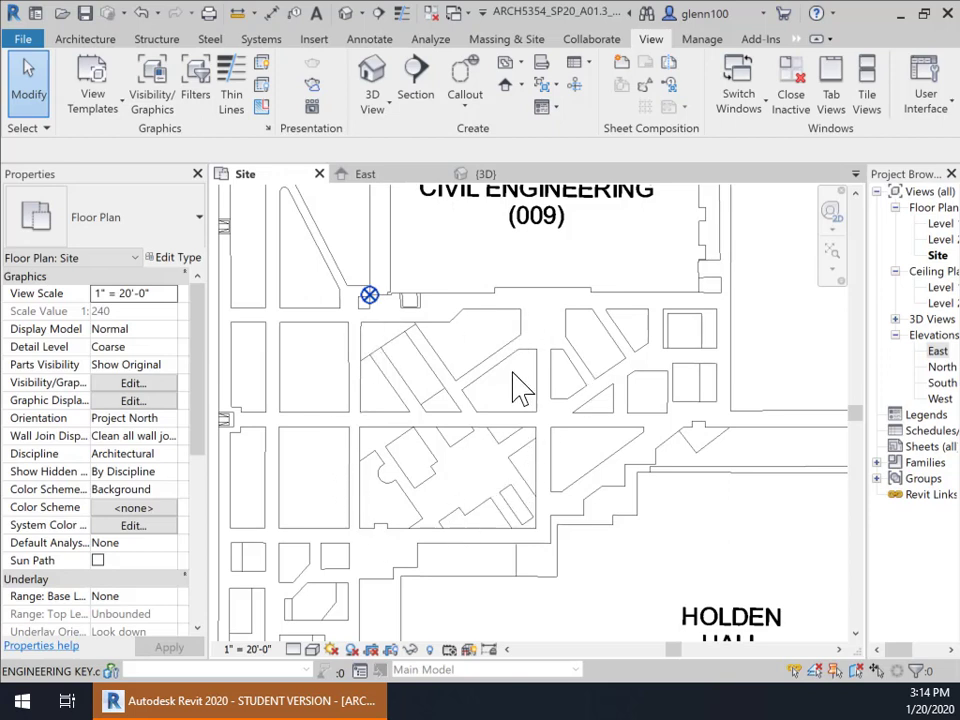
Measure several distances along the street edges of the imported campus plan
left_click(238, 13)
left_click(465, 295)
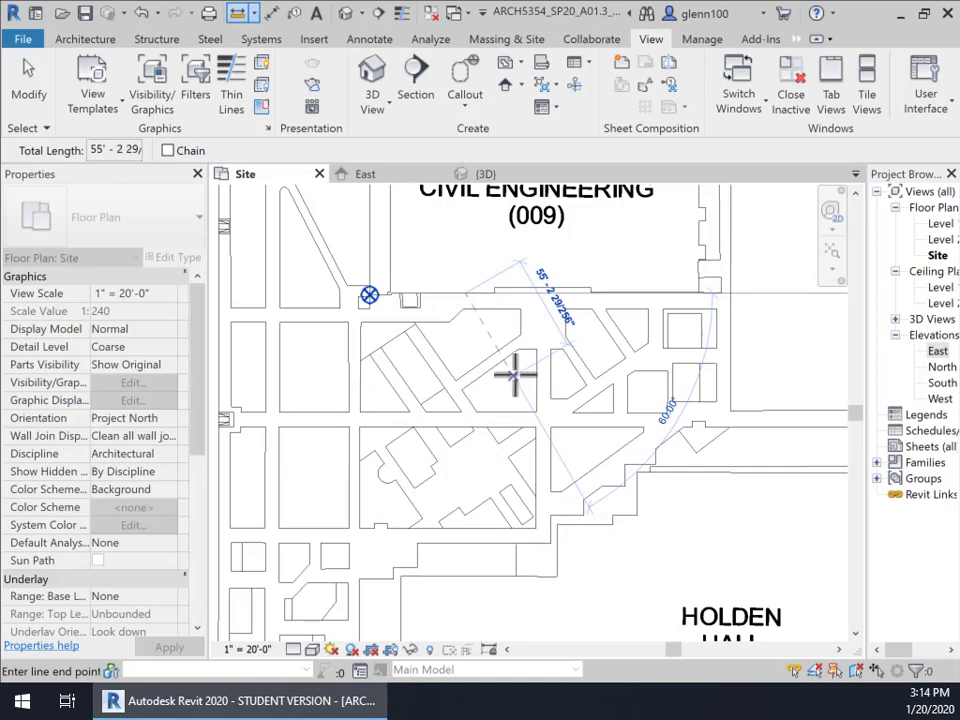
key("Escape")
key("Escape")
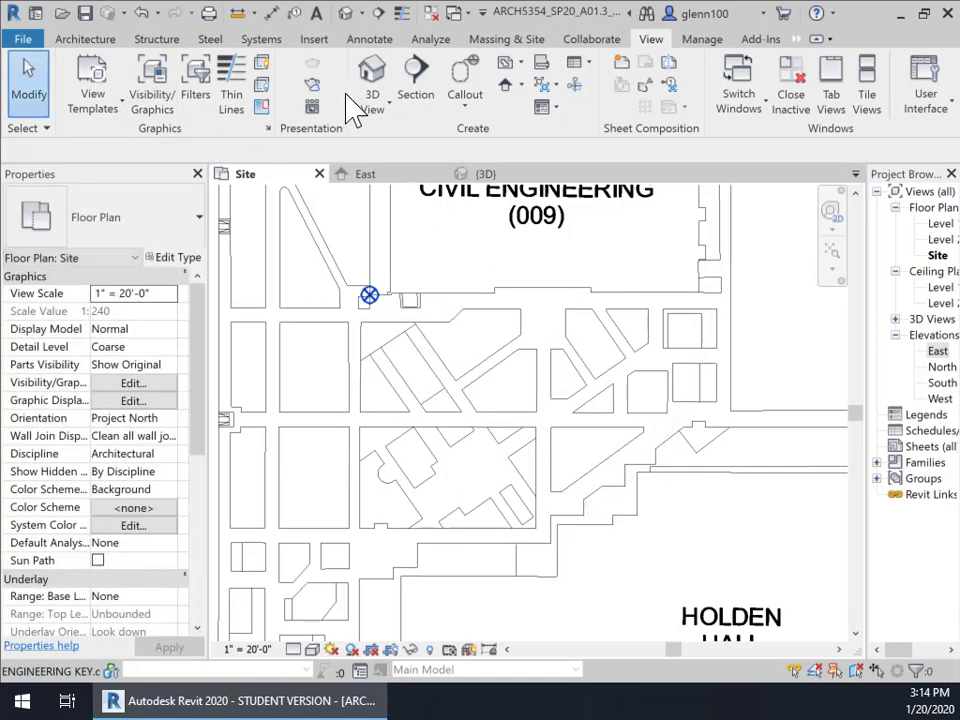
left_click(237, 13)
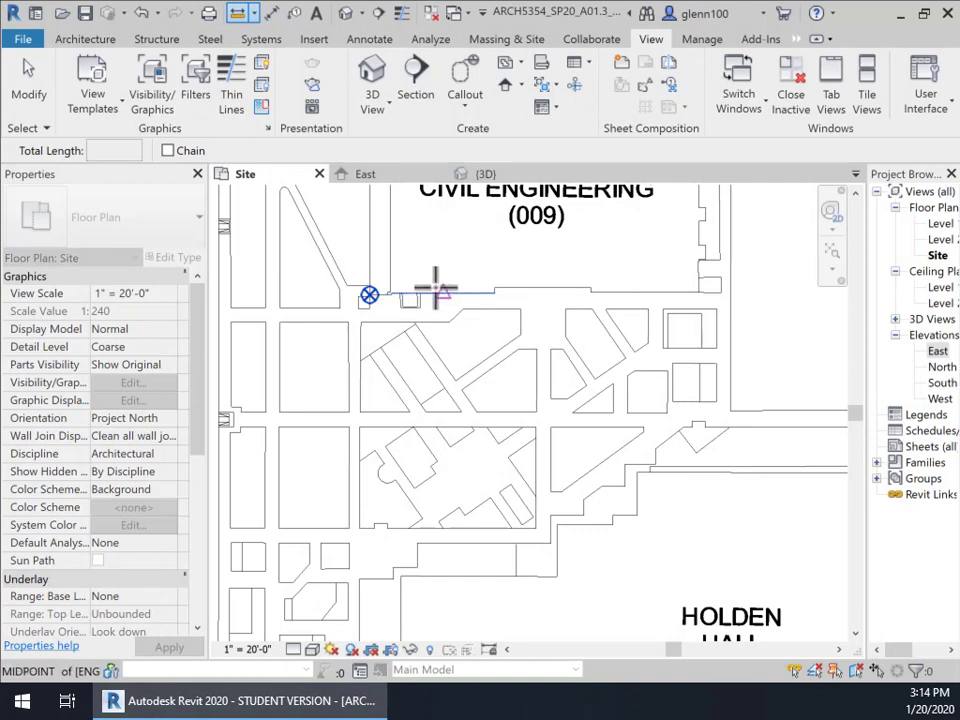
left_click(429, 281)
left_click(437, 288)
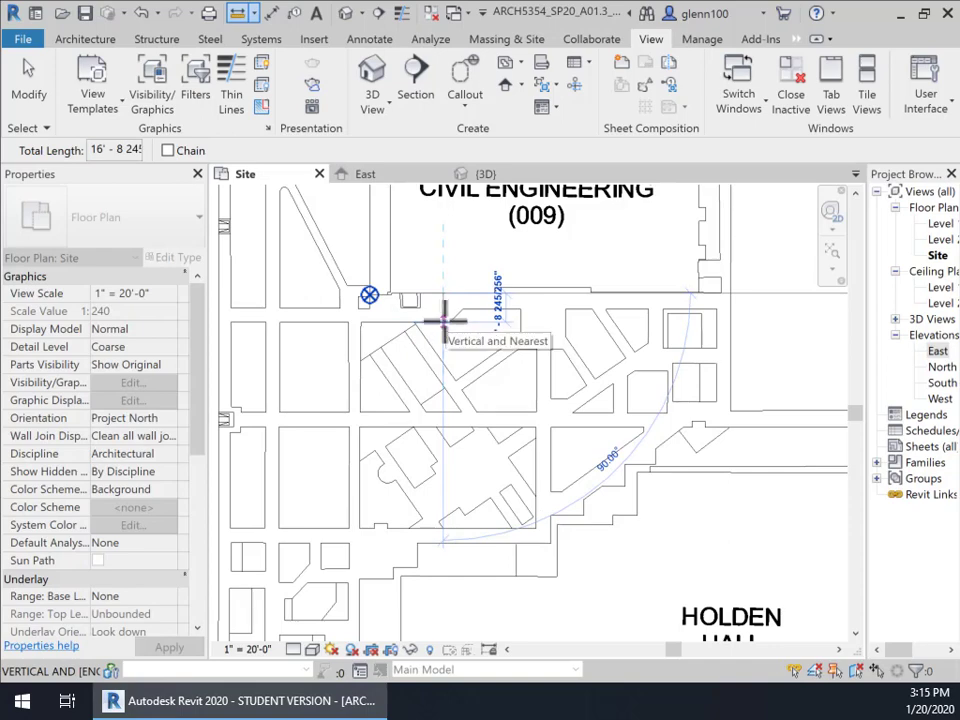
key("Escape")
key("Escape")
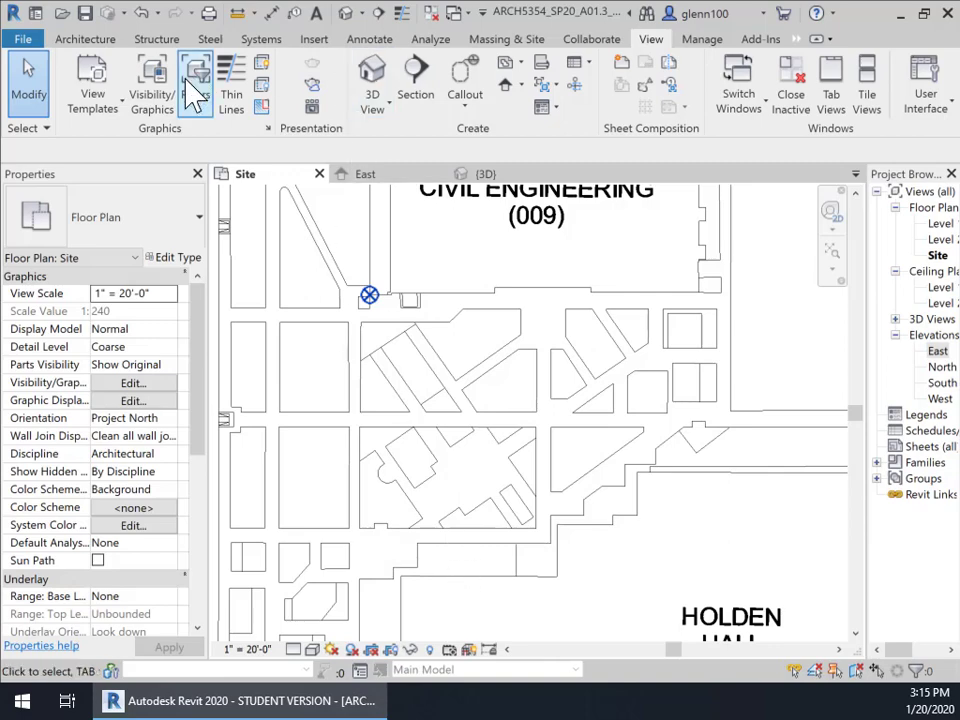
left_click(455, 572)
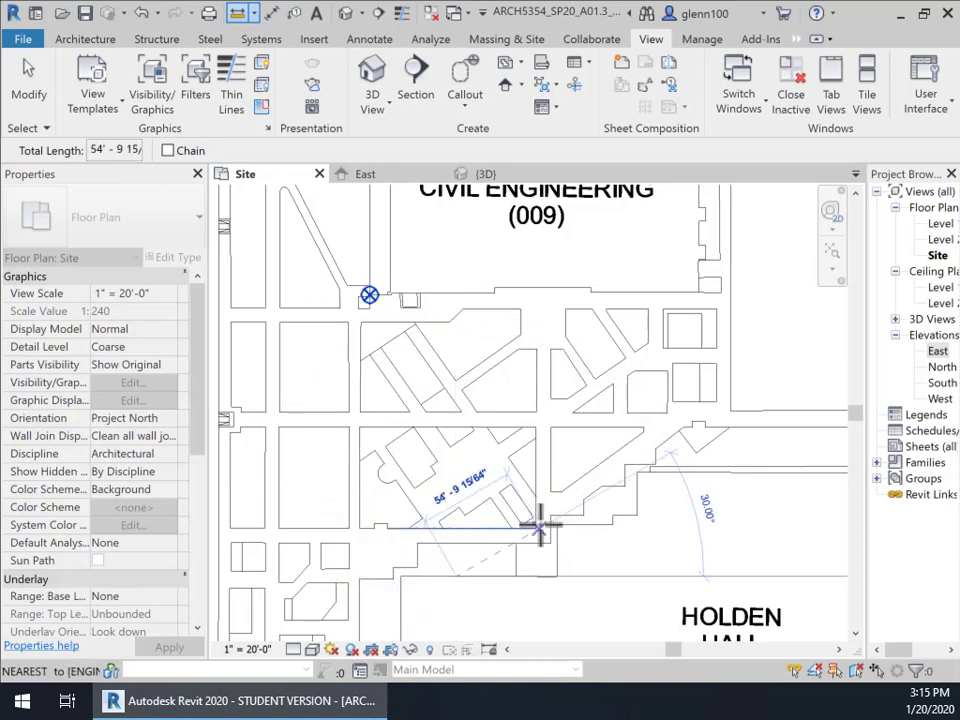
key("Escape")
key("Escape")
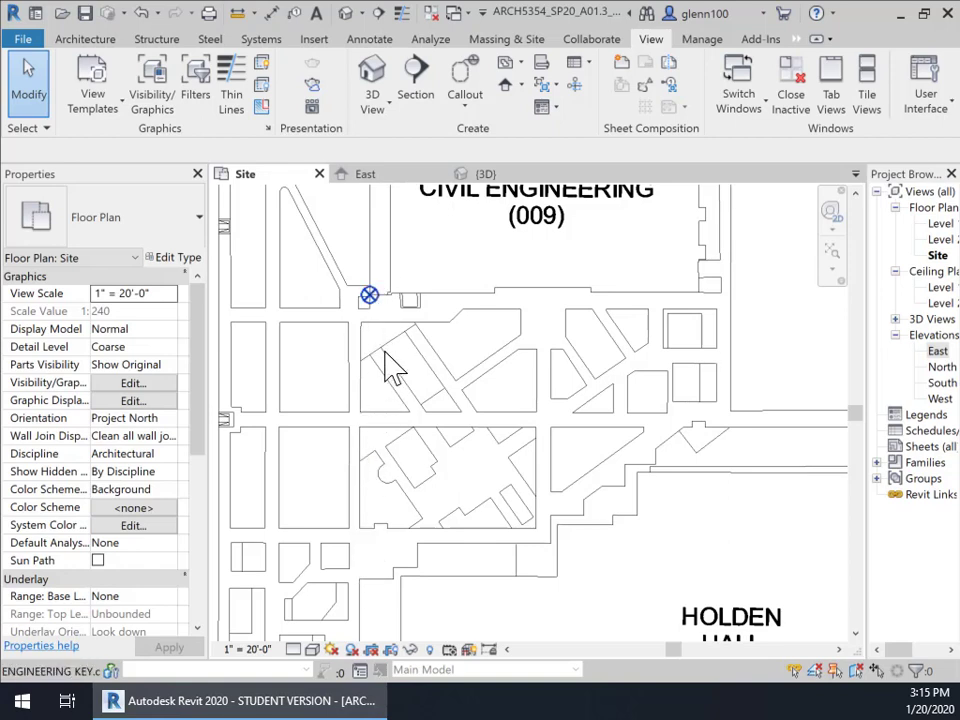
Select the imported campus DWG to inspect it, deselect it, and show the Architecture tools
left_click(400, 634)
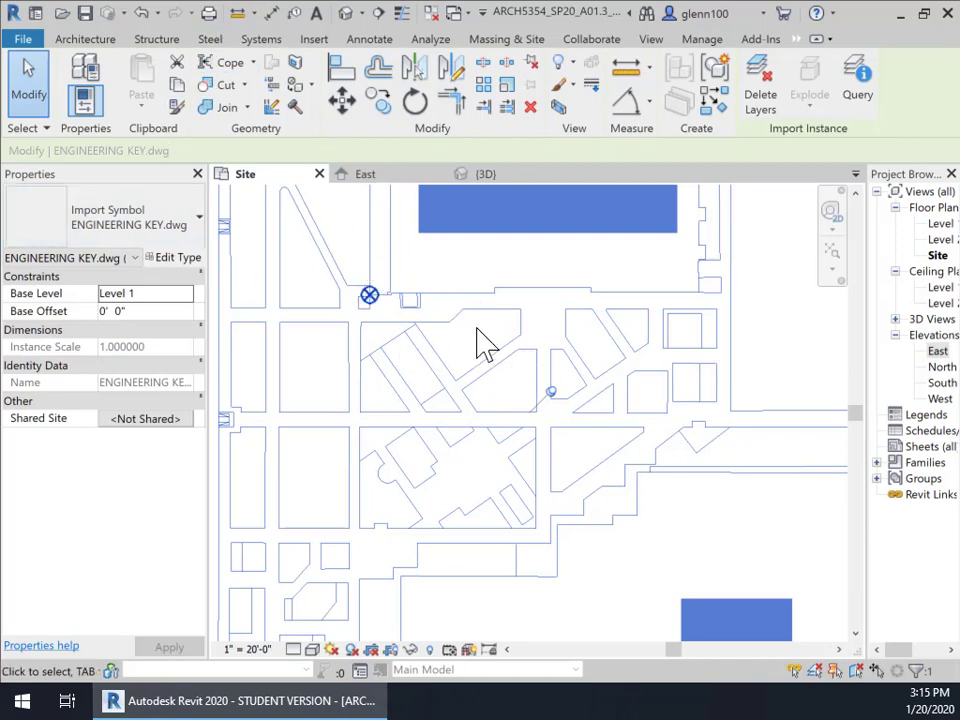
left_click(543, 317)
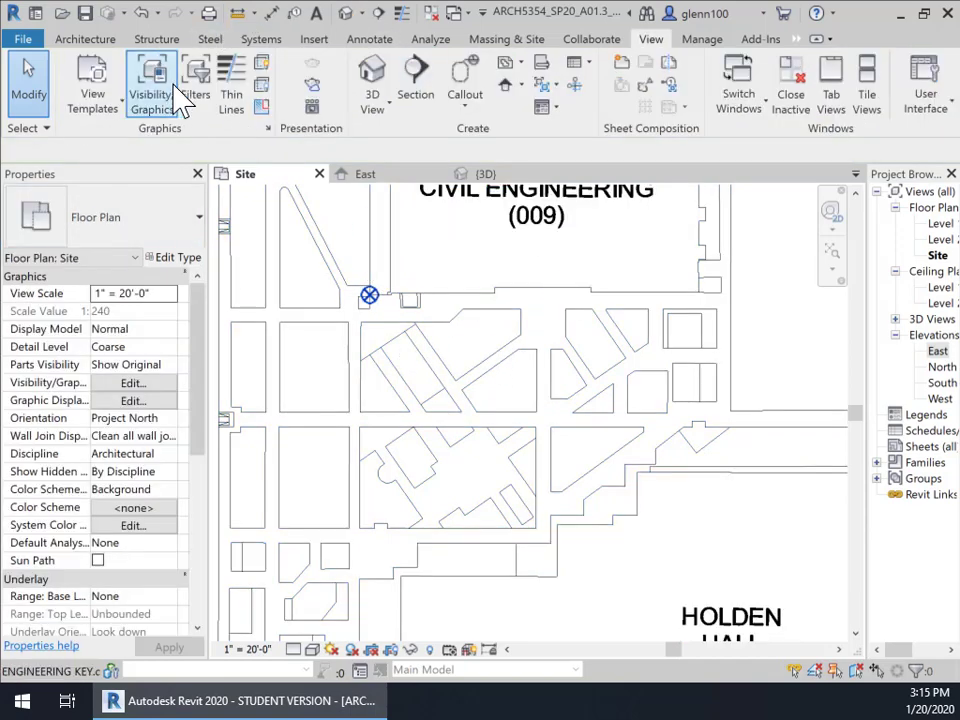
left_click(100, 38)
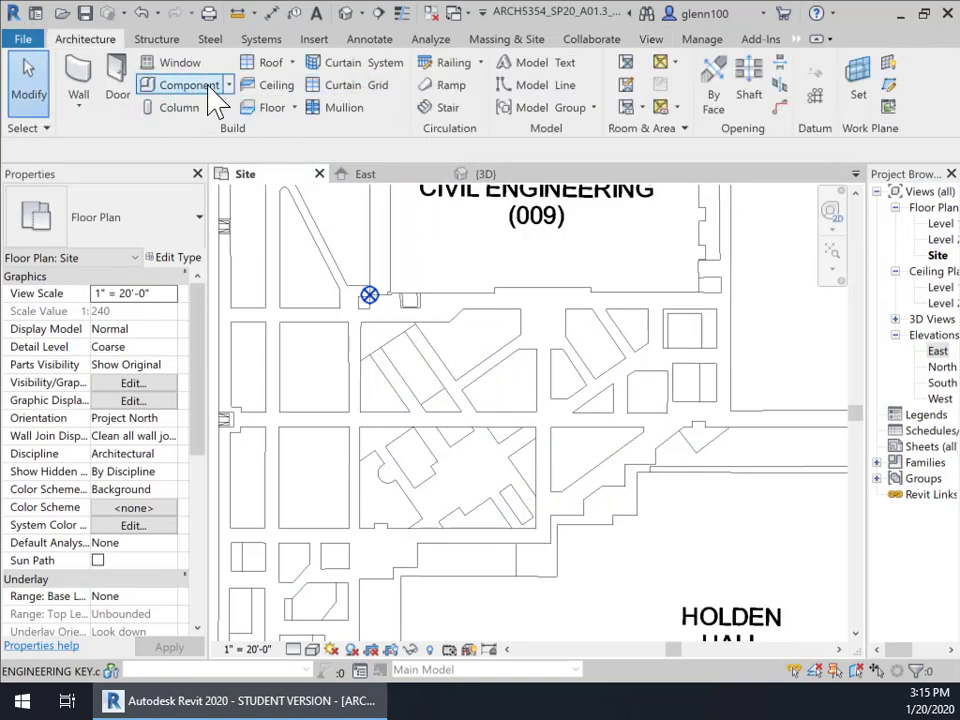
Draw a 164' vertical model line from the marked base point south to the street edge
left_click(540, 86)
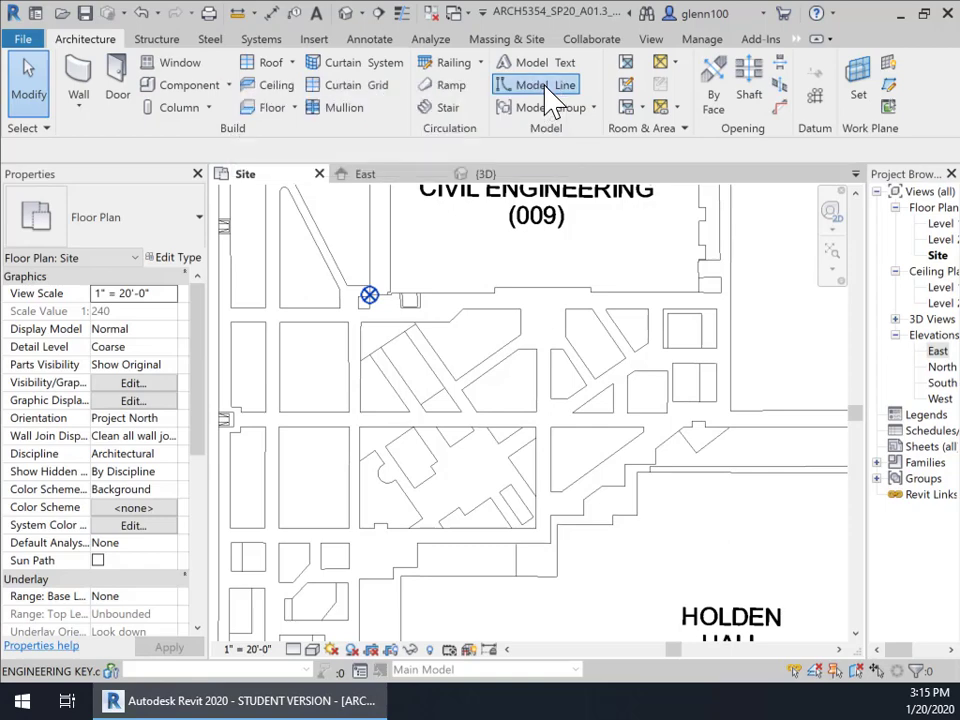
scroll(362, 293, "up", 3)
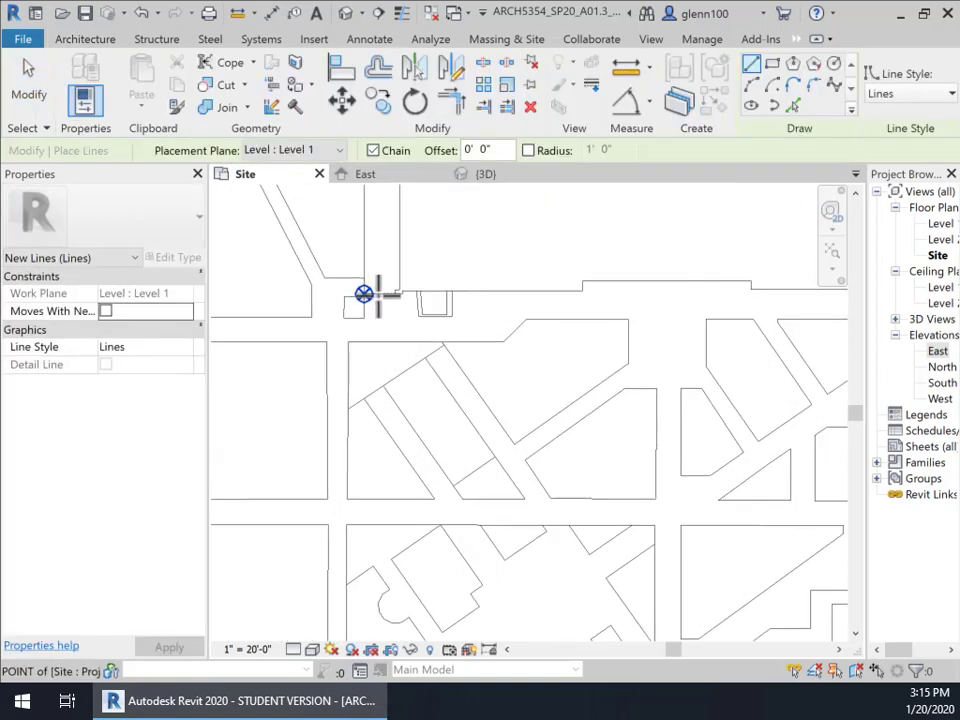
left_click(362, 293)
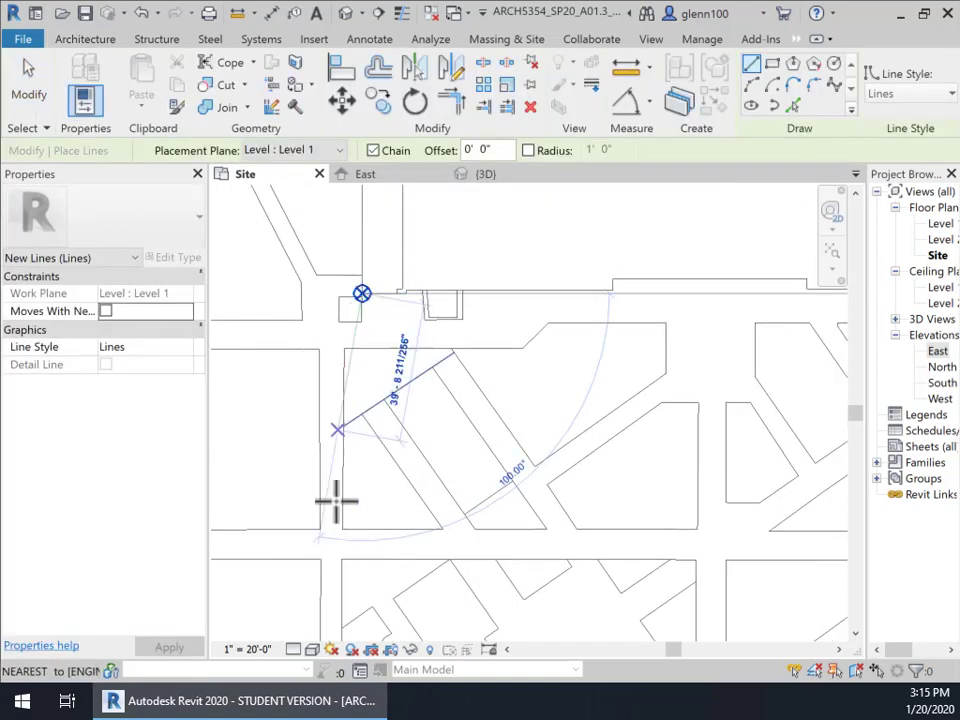
scroll(338, 590, "down", 2)
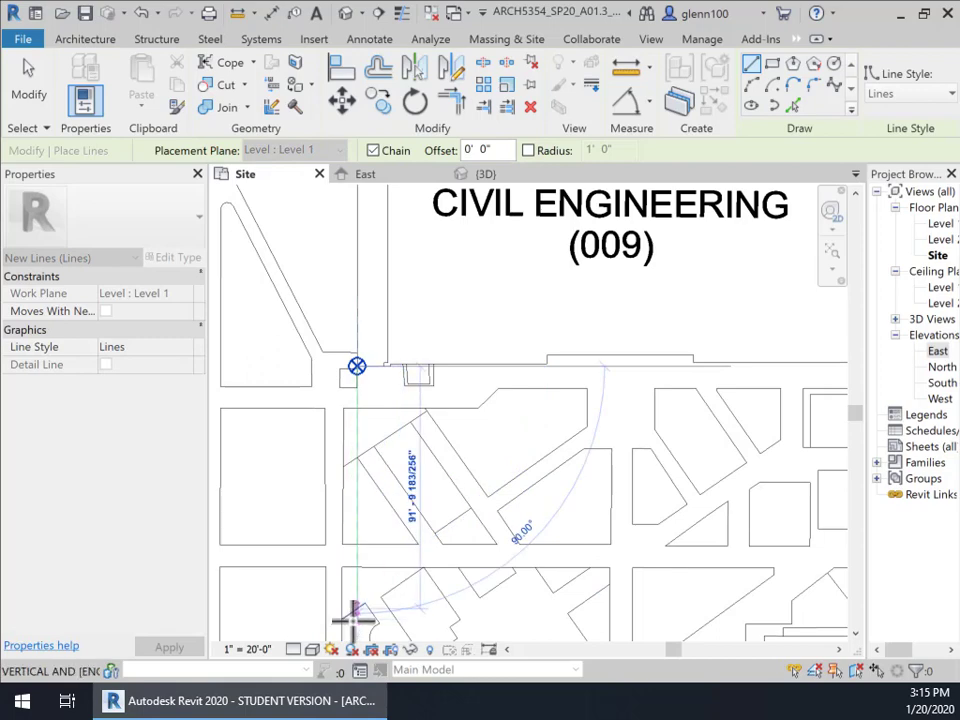
middle_click_drag(355, 625, 298, 347)
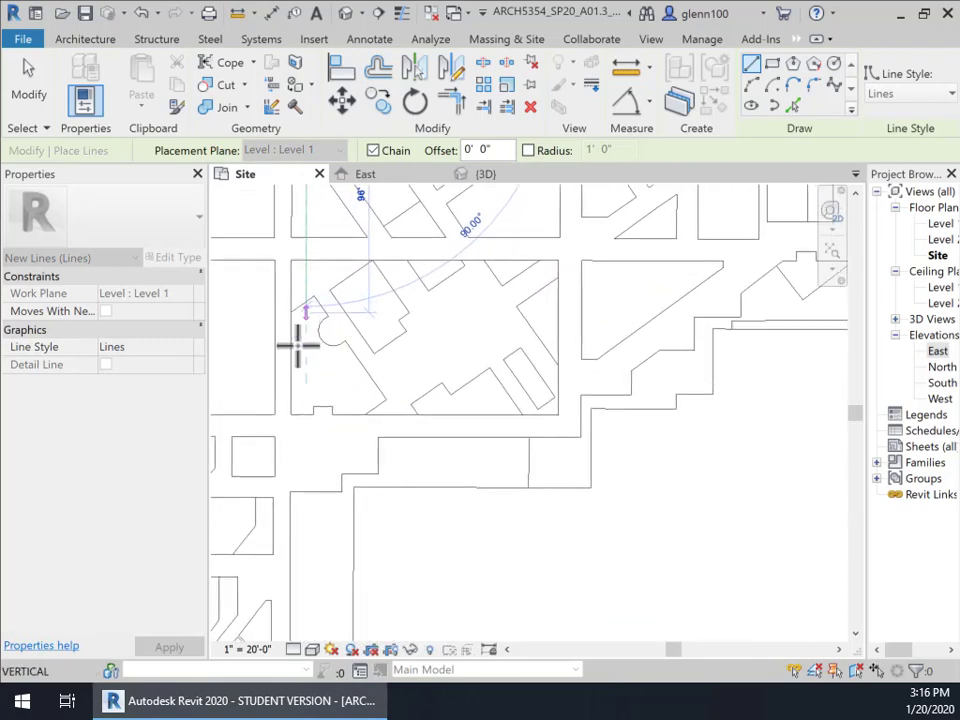
left_click(304, 491)
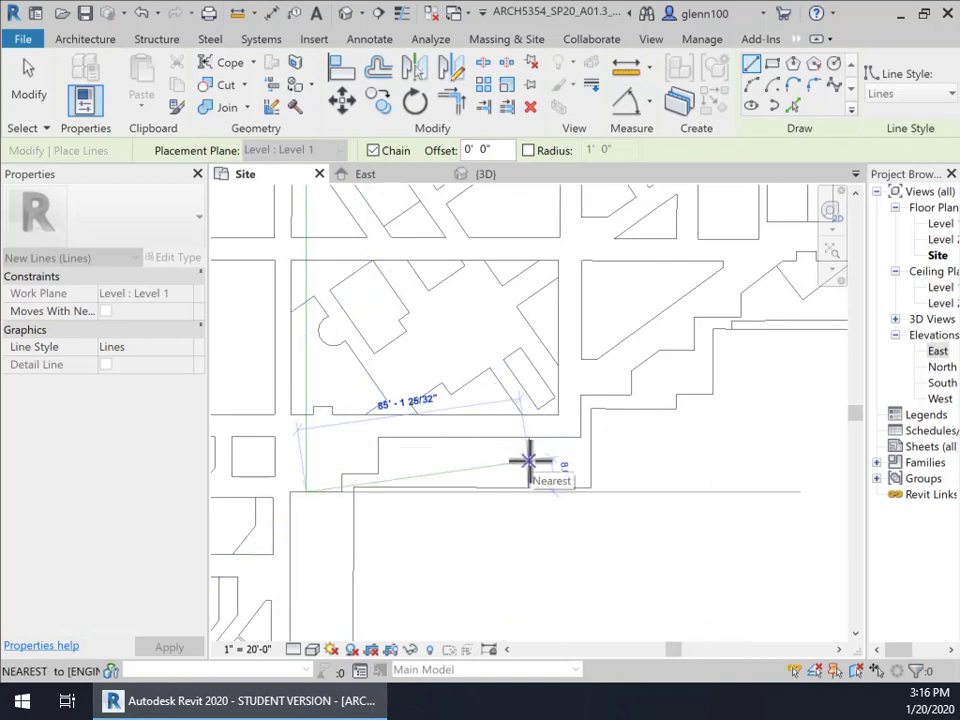
key("Escape")
key("Escape")
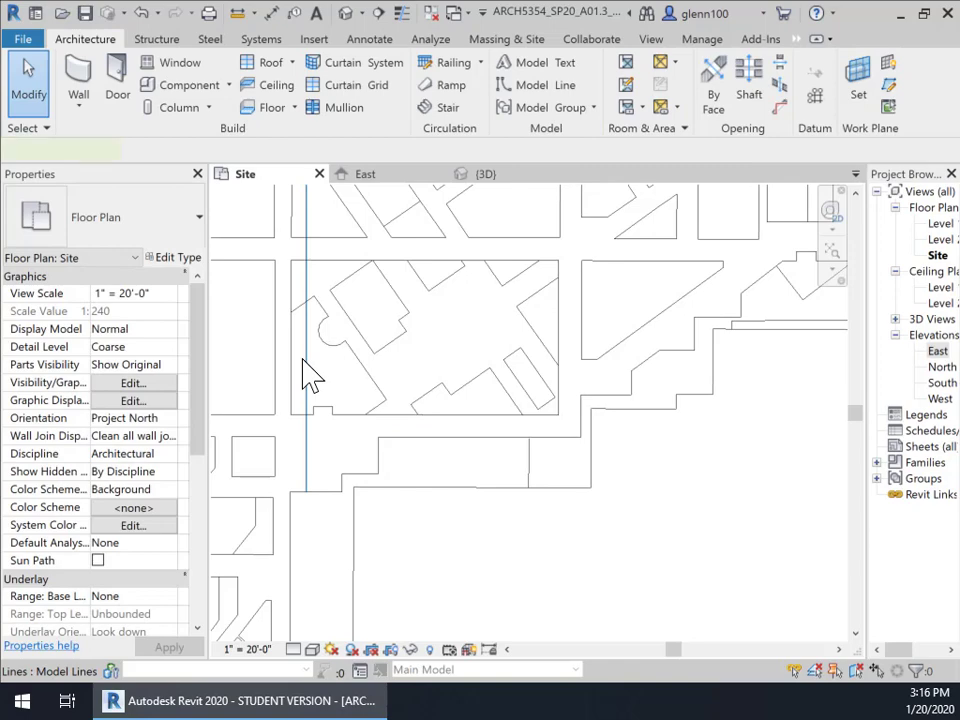
Select the new vertical line and pan to view its whole length
left_click(310, 375)
middle_click_drag(583, 450, 557, 500)
scroll(557, 500, "down", 1)
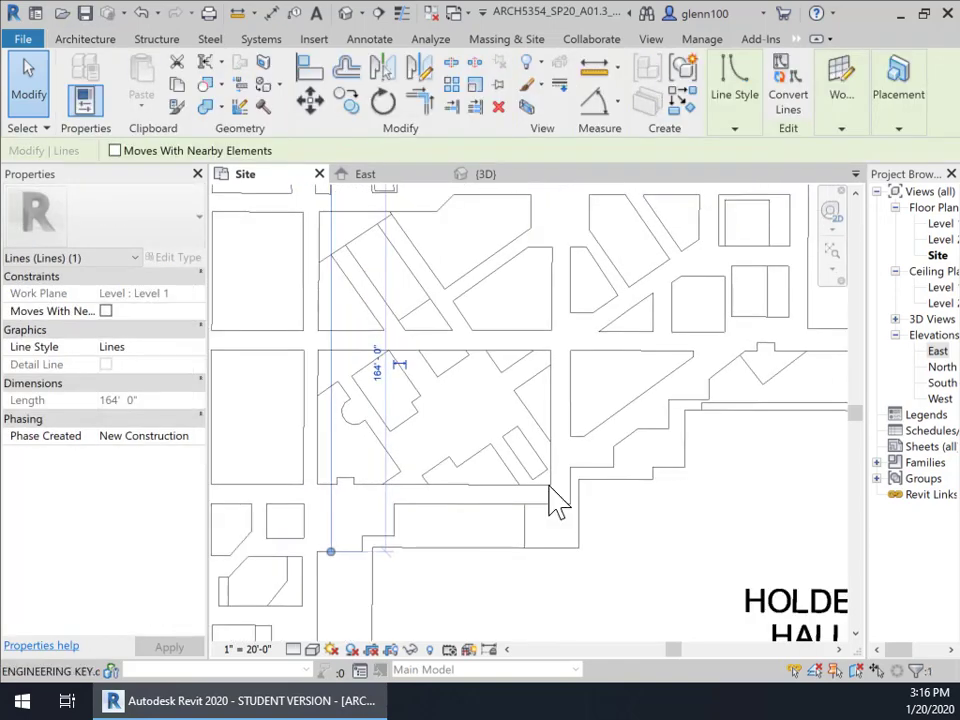
scroll(555, 499, "down", 1)
middle_click_drag(499, 439, 465, 545)
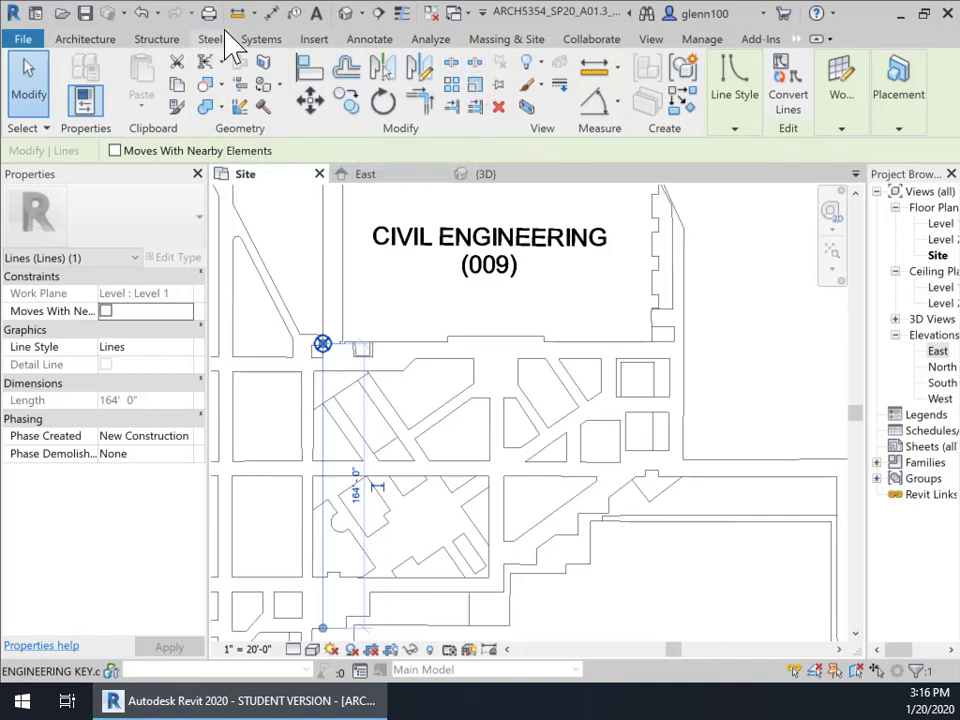
Draw a horizontal model line about 216' east from the vertical line, dropping the chained segment
left_click(85, 40)
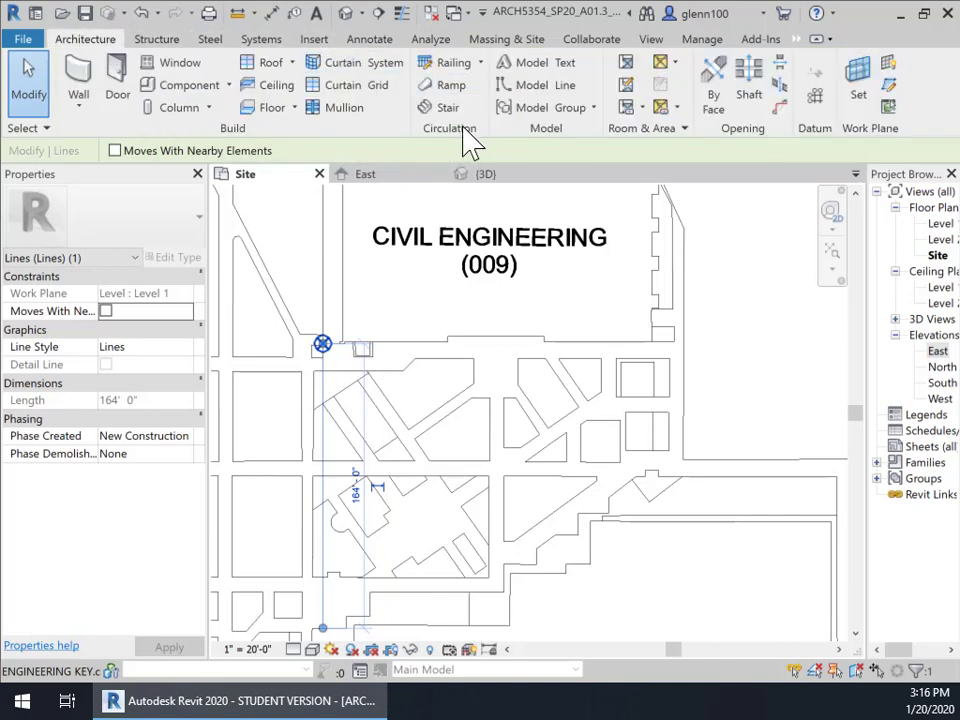
left_click(538, 86)
left_click(321, 370)
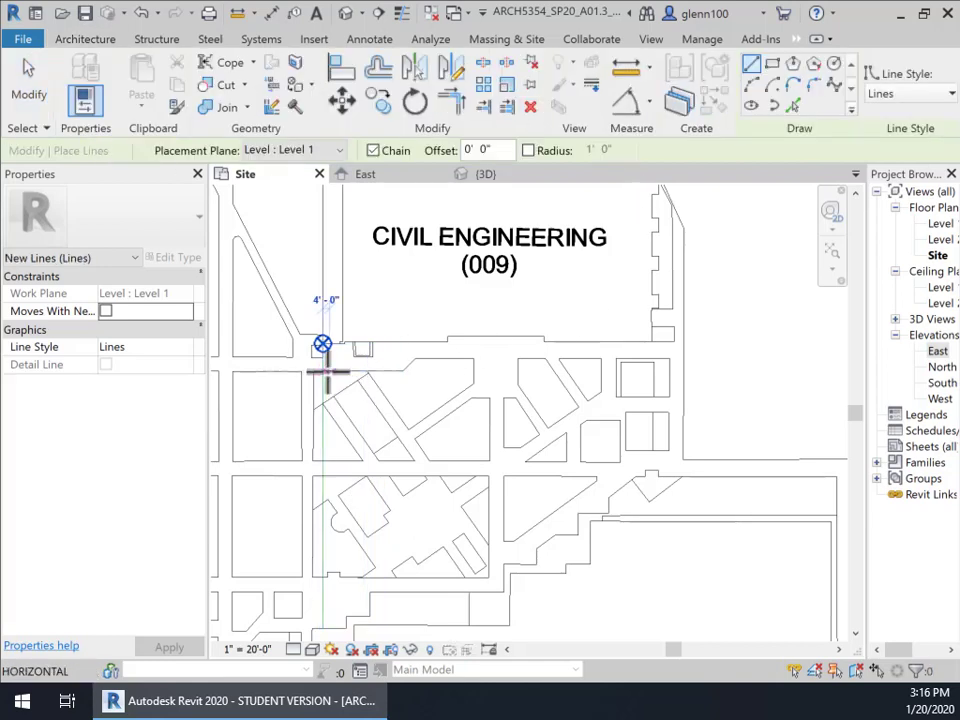
left_click(688, 362)
key("Escape")
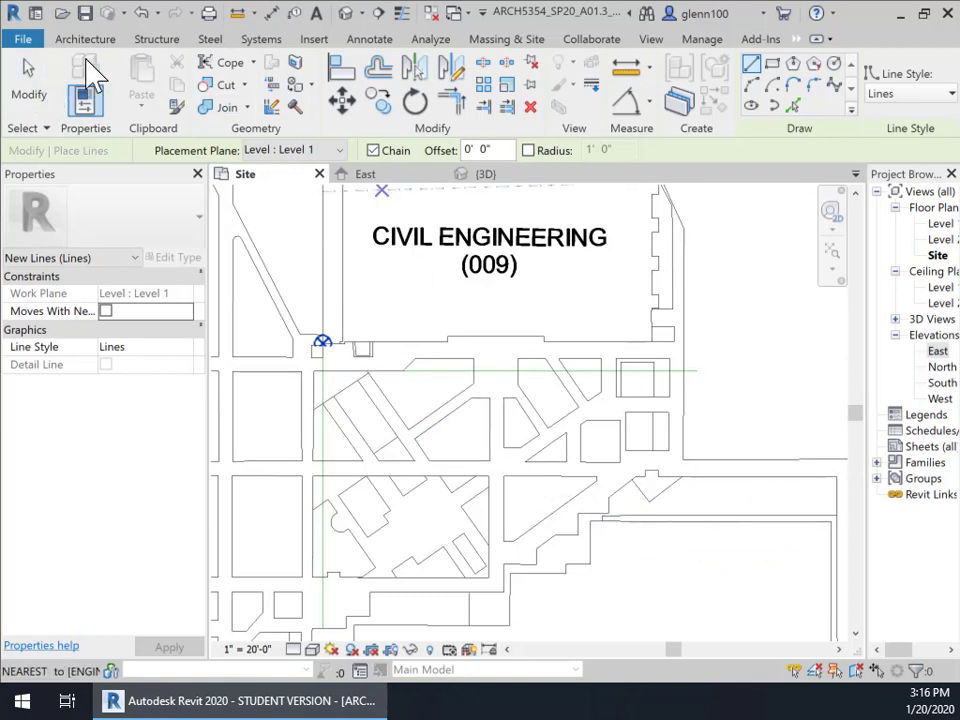
Measure a distance from a point on the street edge
left_click(240, 14)
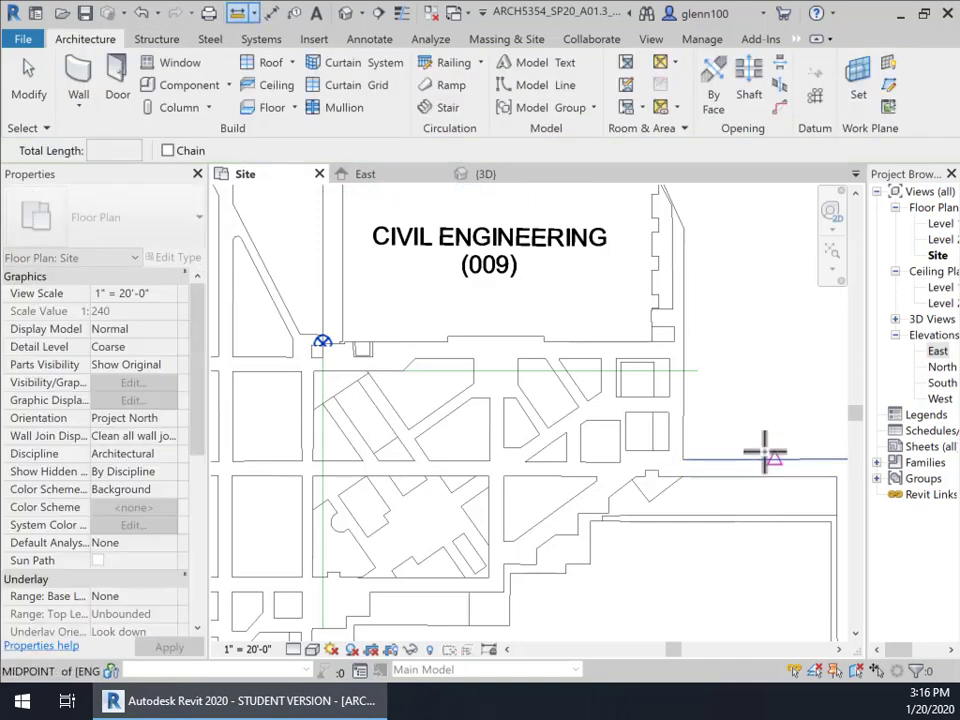
left_click(762, 452)
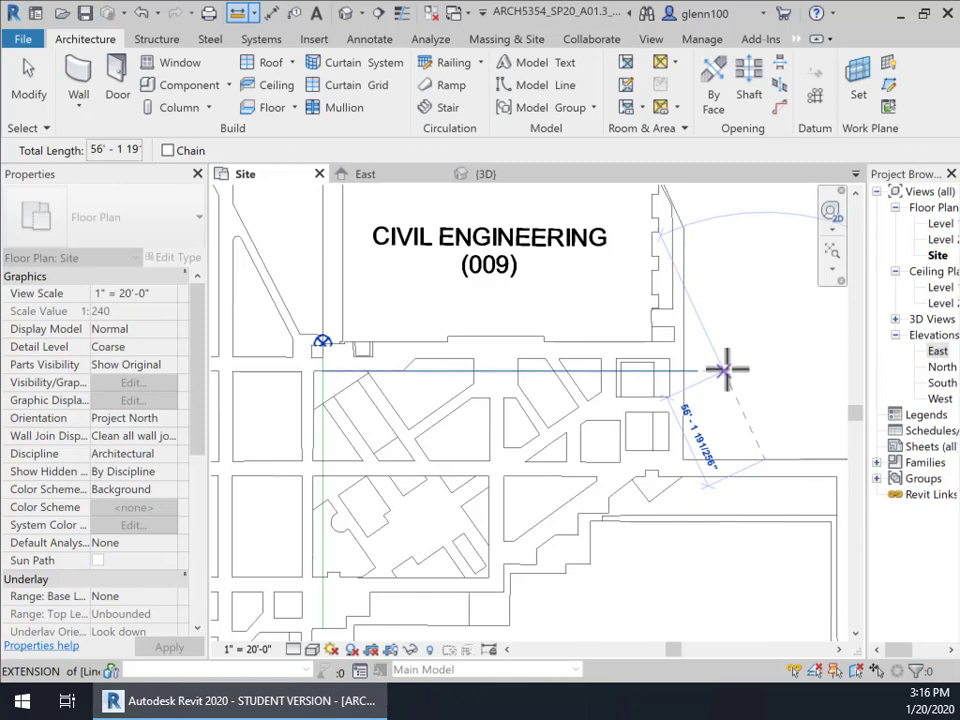
key("Escape")
key("Escape")
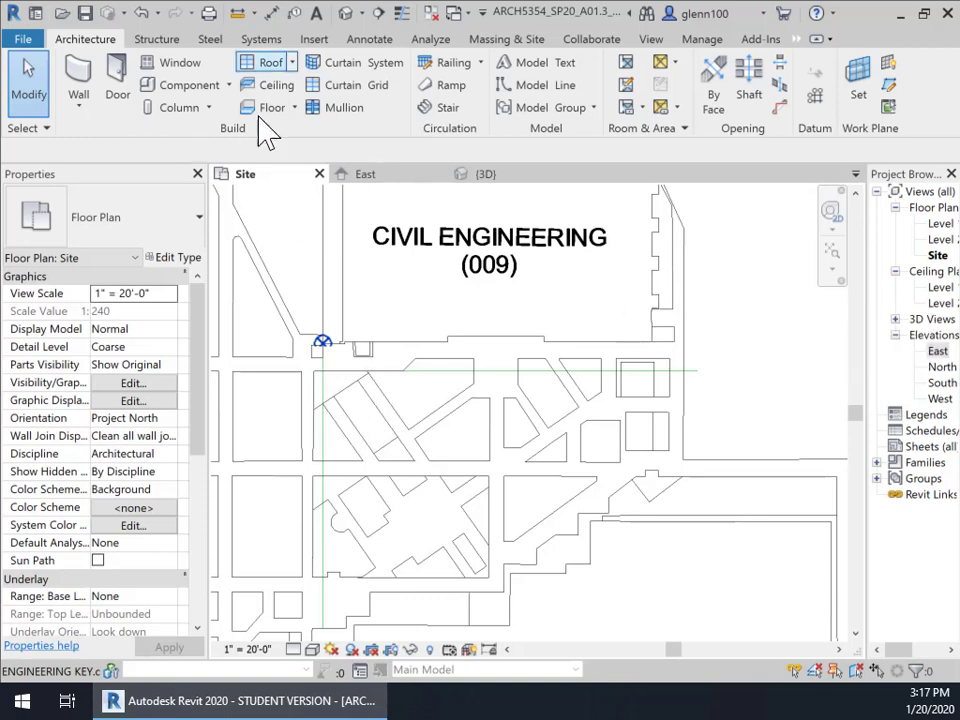
Using LI, draw a vertical model line from the building corner down the building edge
key("l")
key("i")
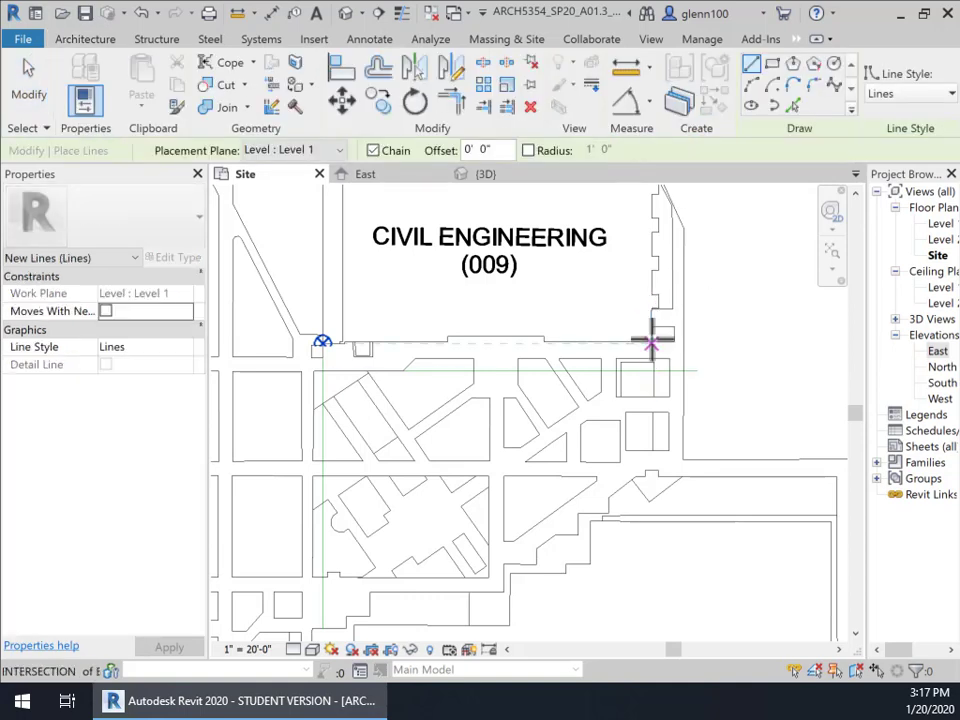
left_click(651, 342)
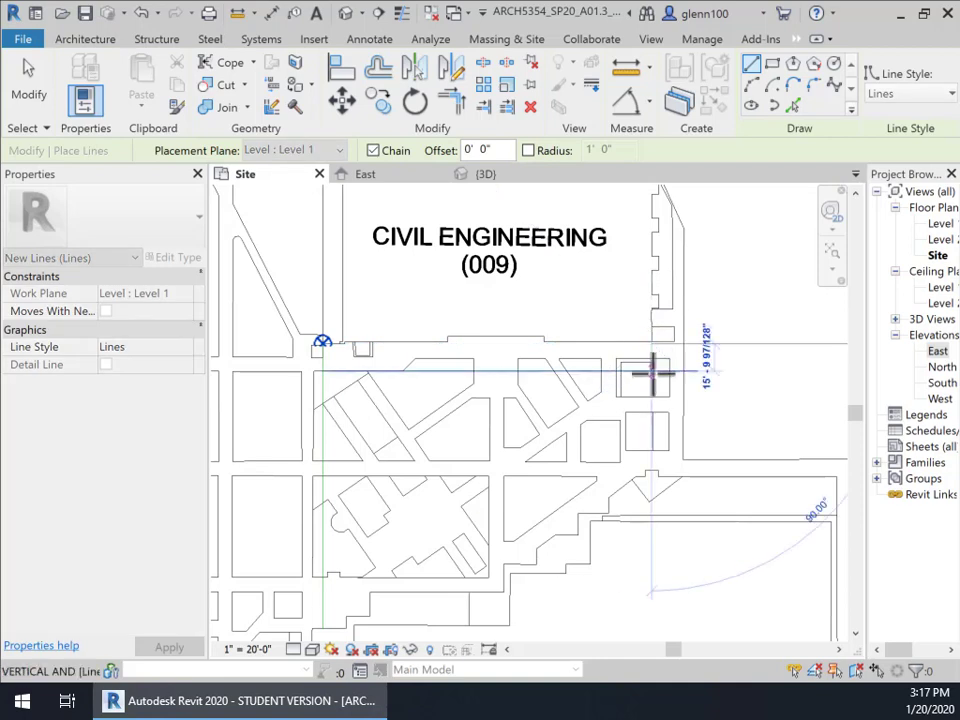
left_click(652, 468)
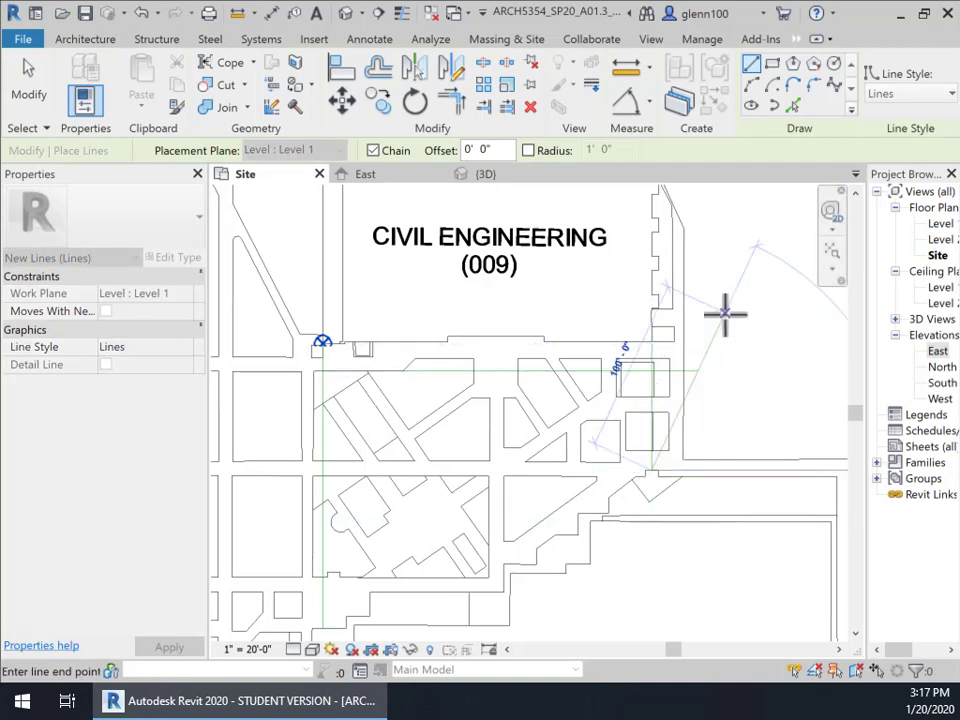
key("Escape")
key("Escape")
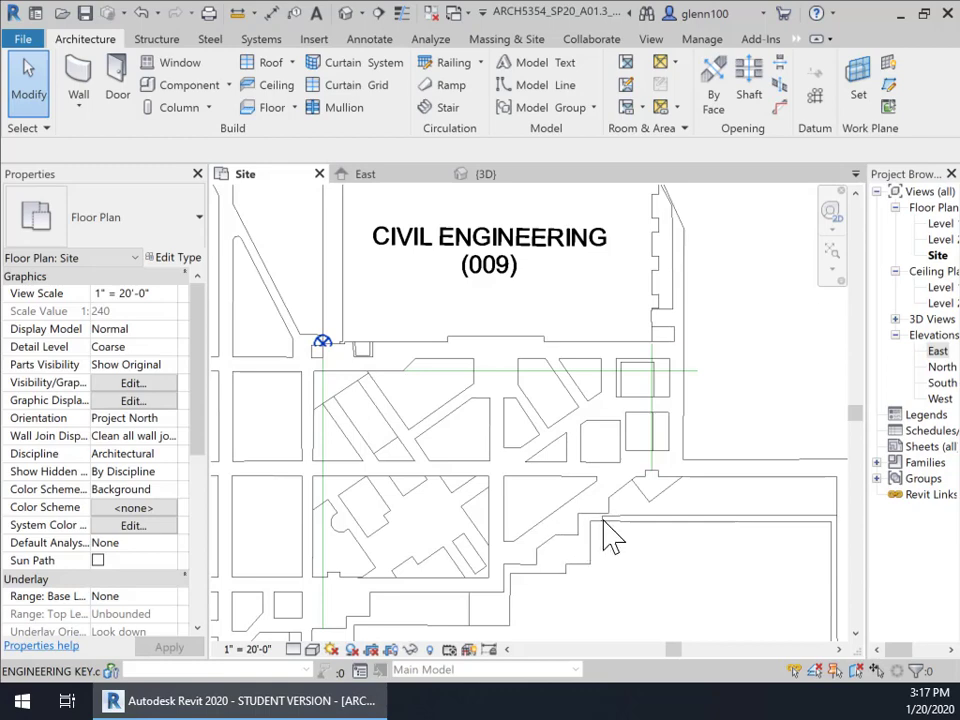
Measure the gap from the building corner on the plan
left_click(237, 13)
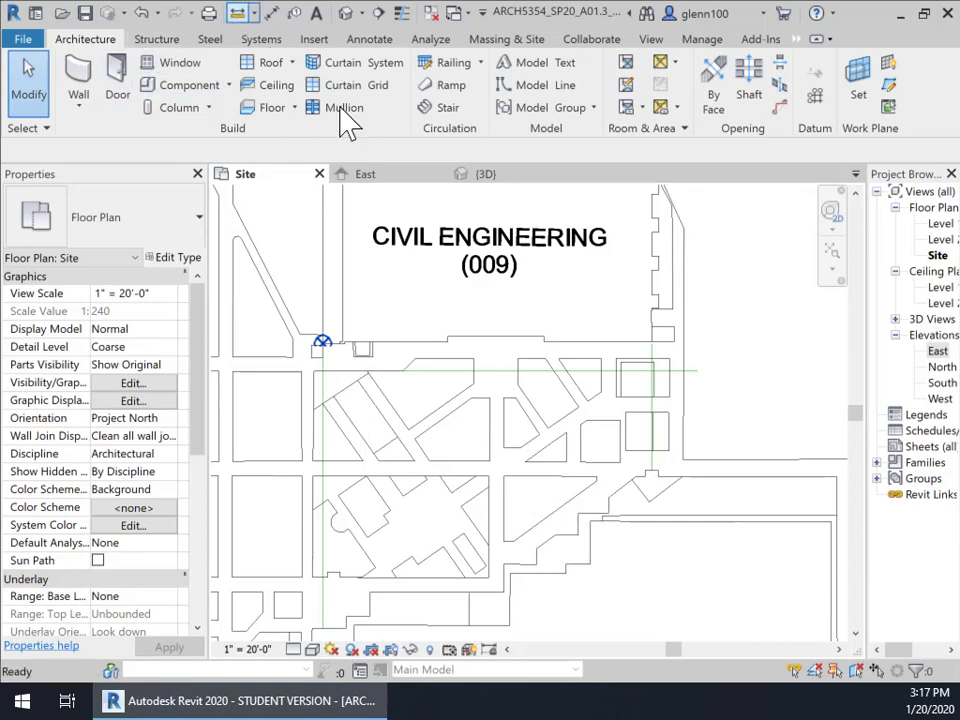
left_click(592, 484)
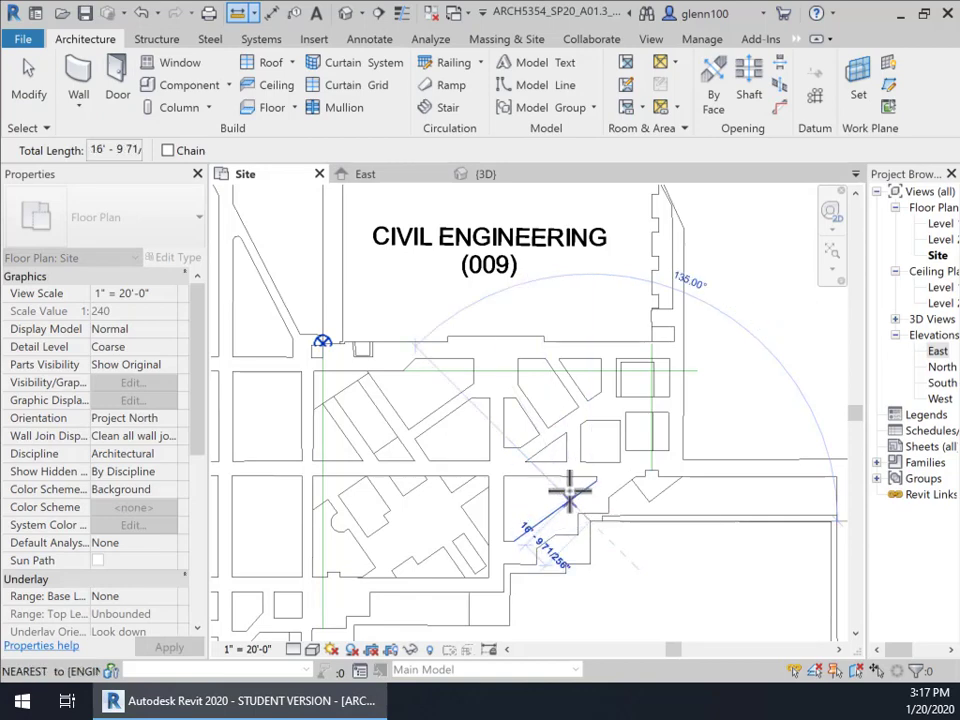
key("Escape")
key("Escape")
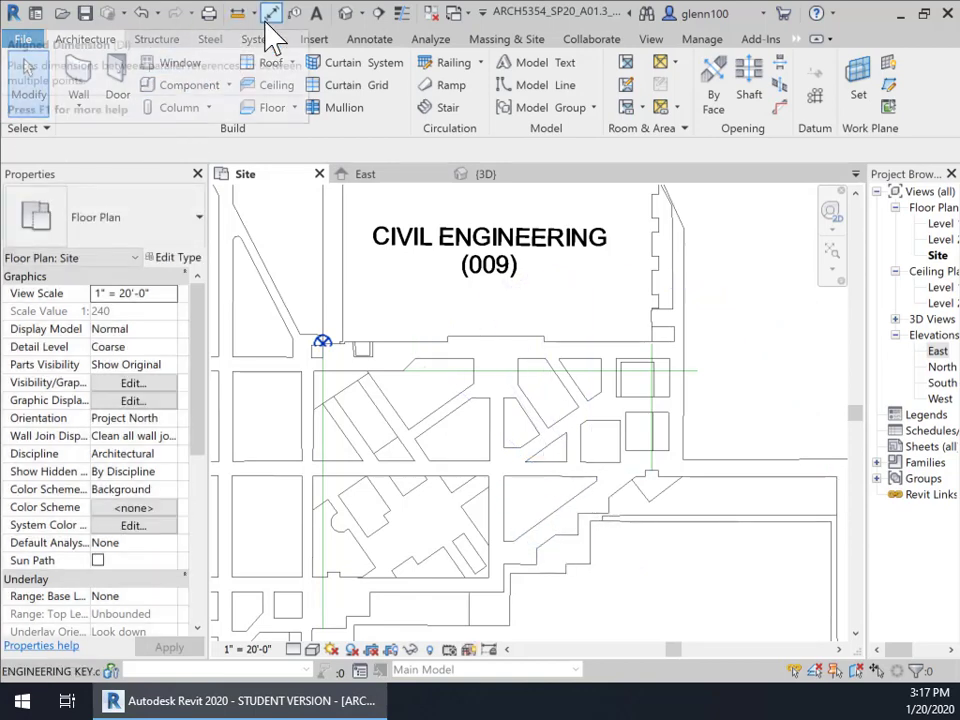
Draw a diagonal model line from the building corner along the angled street edge
left_click(528, 88)
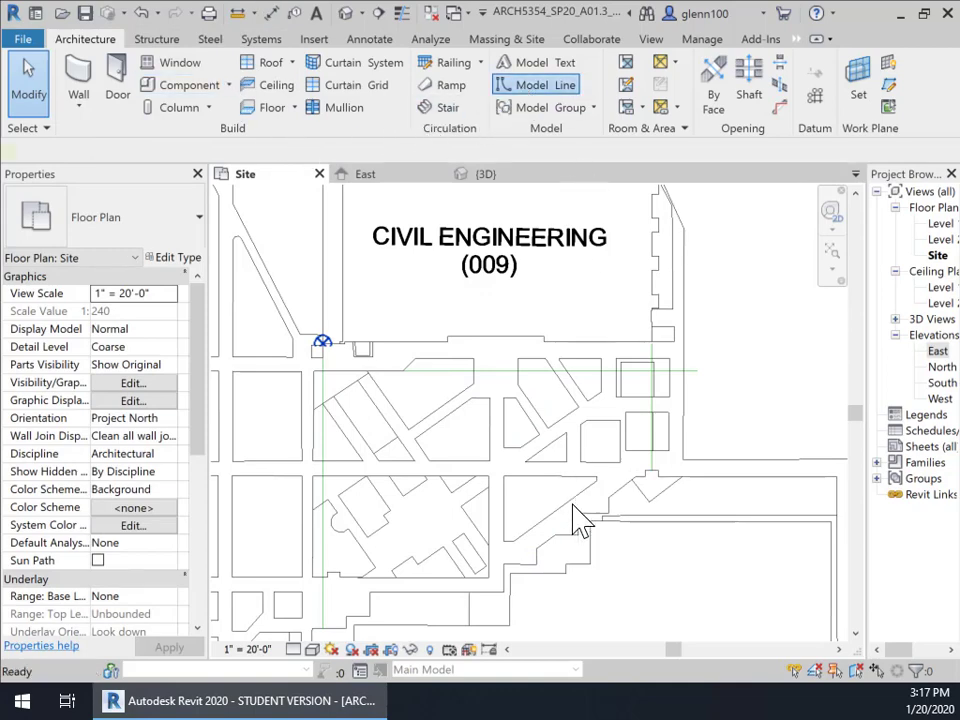
left_click(597, 481)
left_click(516, 539)
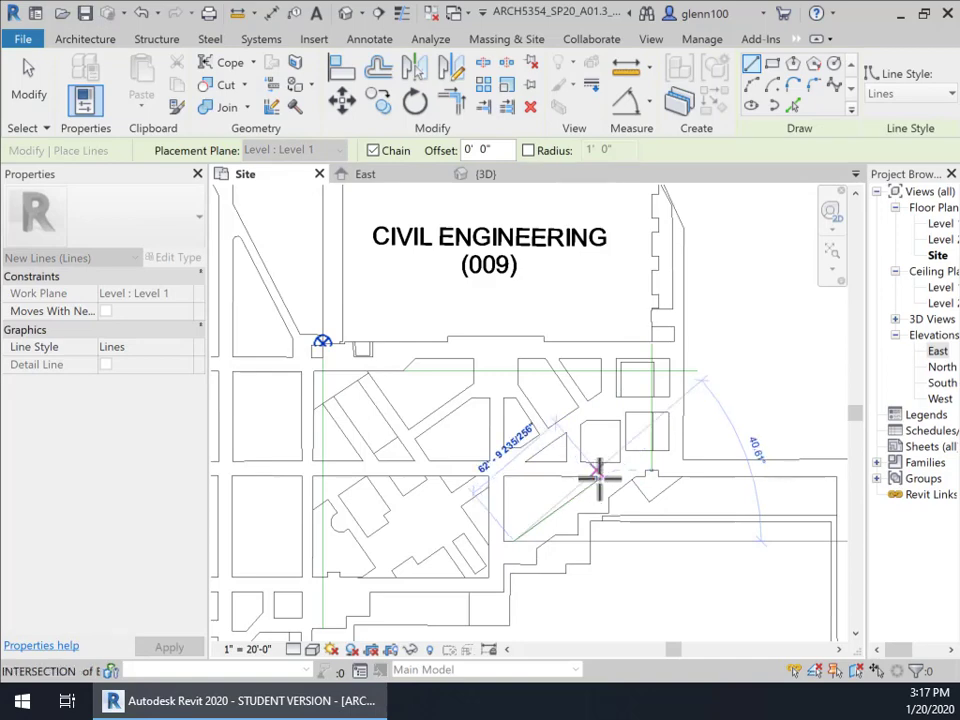
scroll(592, 506, "up", 1)
scroll(592, 500, "up", 2)
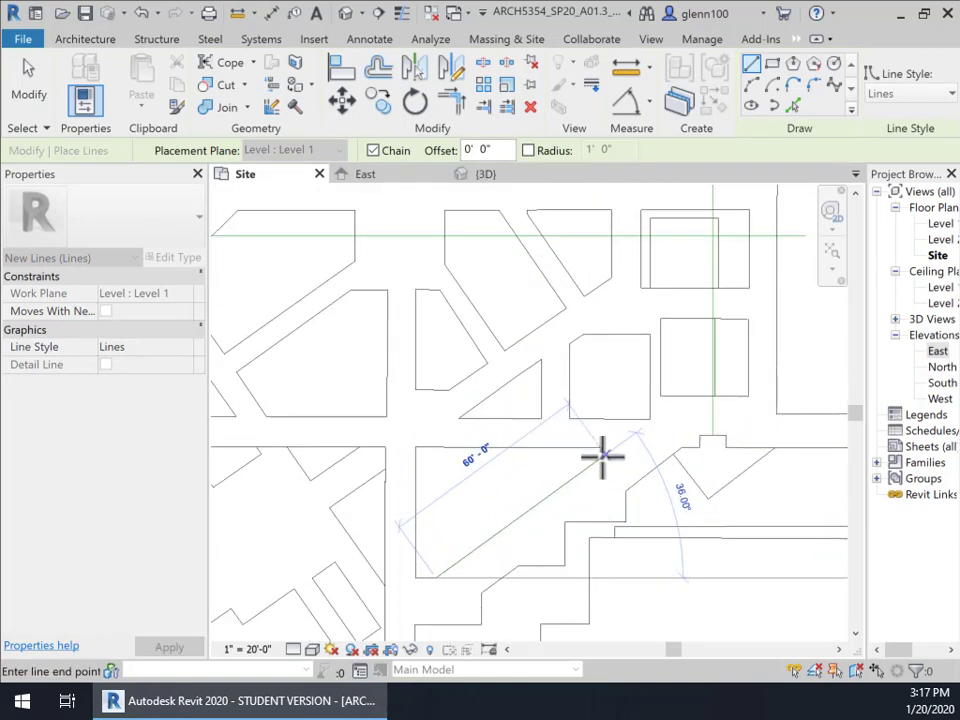
left_click(603, 456)
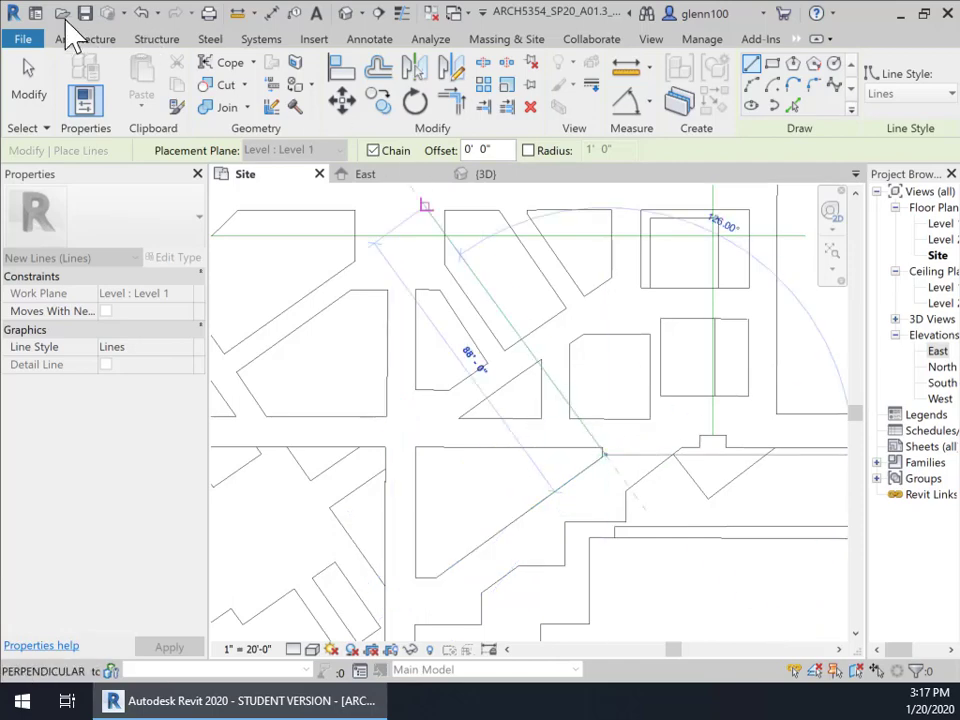
left_click(33, 75)
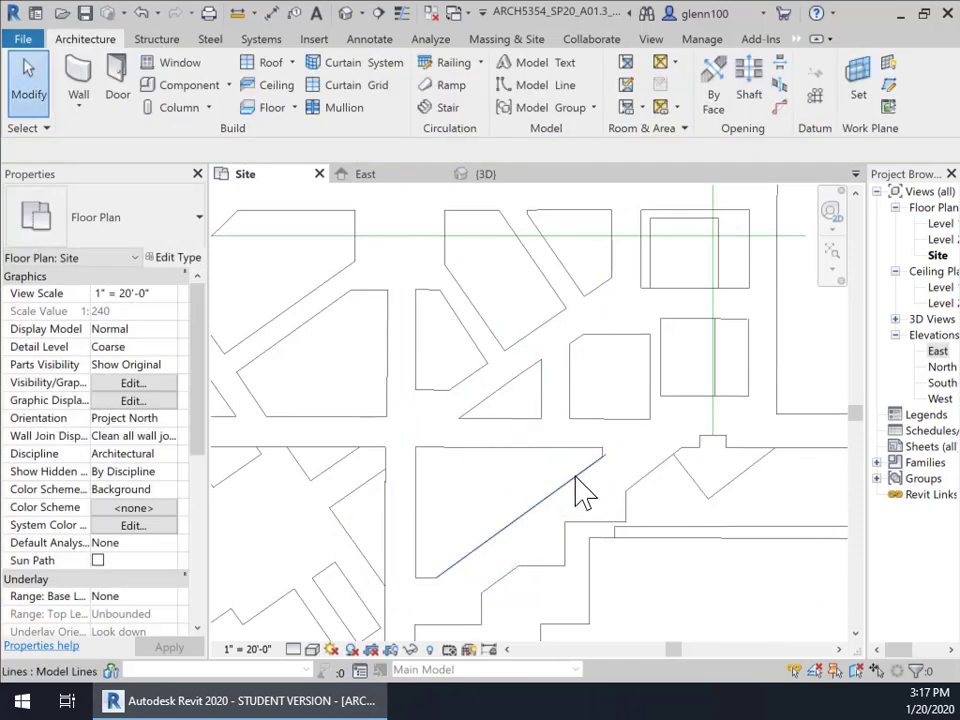
Drag both ends of the diagonal line to stretch it to about 146' long
left_click(576, 478)
mouse_move(606, 455)
left_mouse_down()
mouse_move(776, 369)
mouse_move(727, 372)
mouse_move(754, 339)
left_mouse_up()
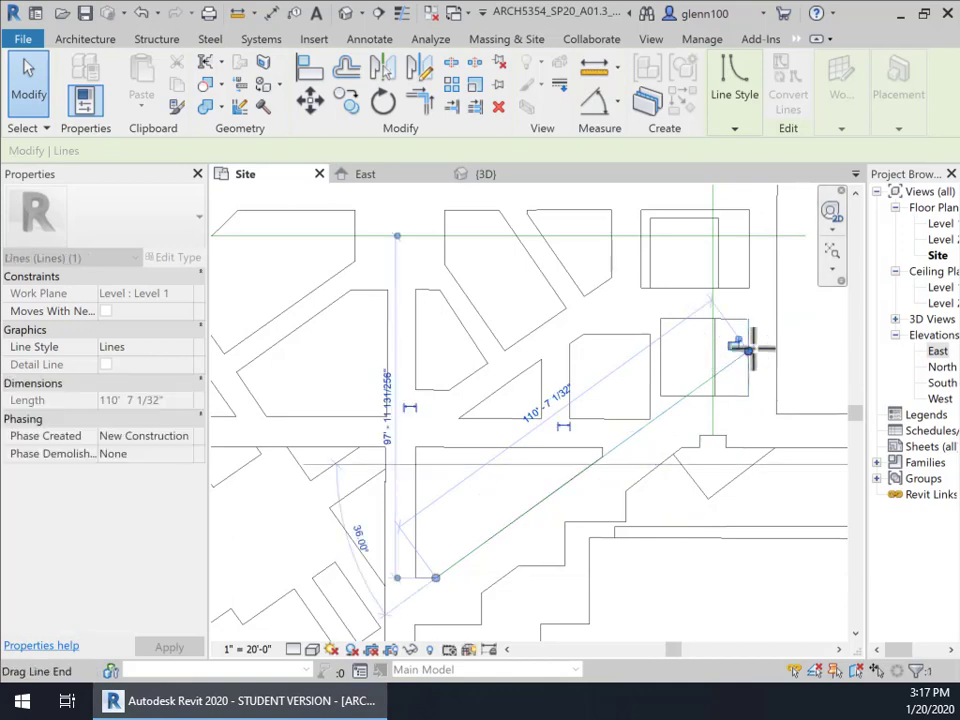
left_click(471, 489)
scroll(470, 500, "down", 2)
middle_click_drag(471, 500, 583, 371)
left_click(571, 376)
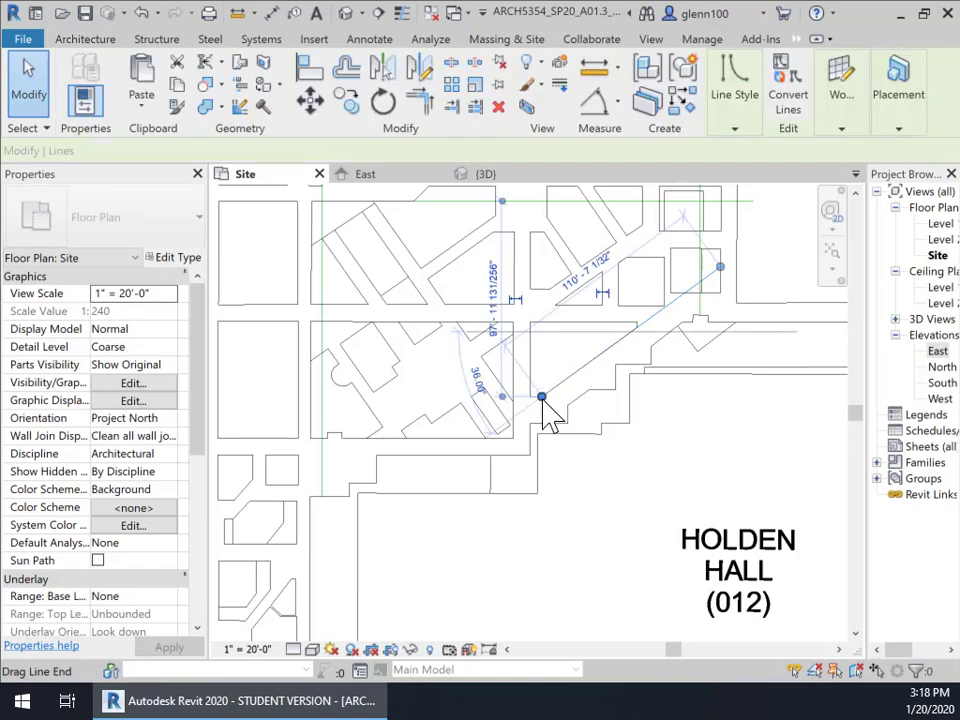
left_click_drag(542, 397, 481, 443)
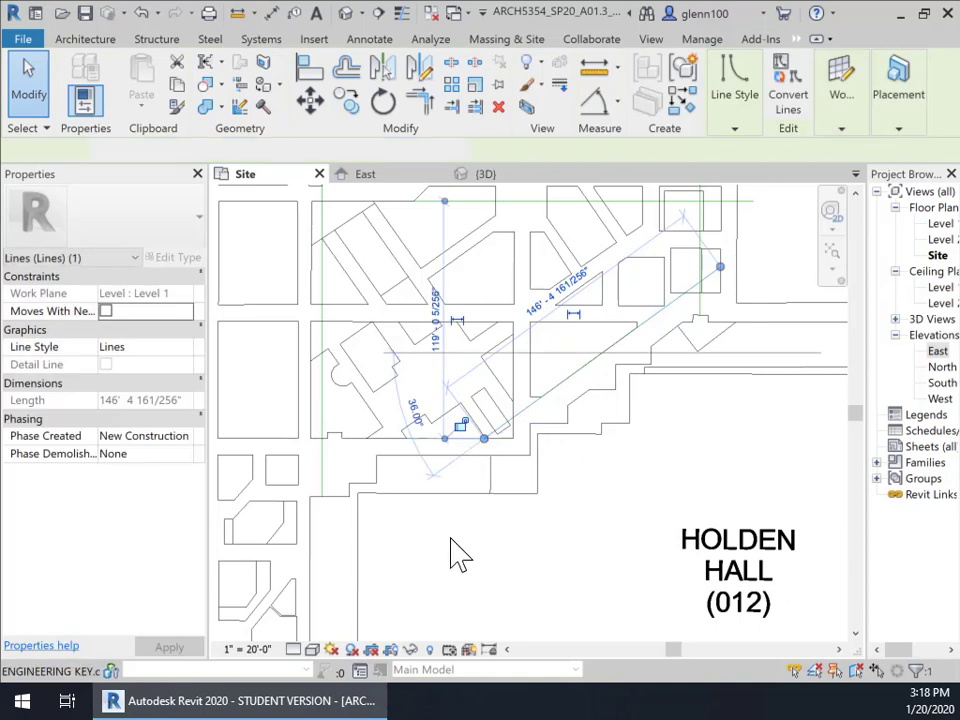
left_click(358, 565)
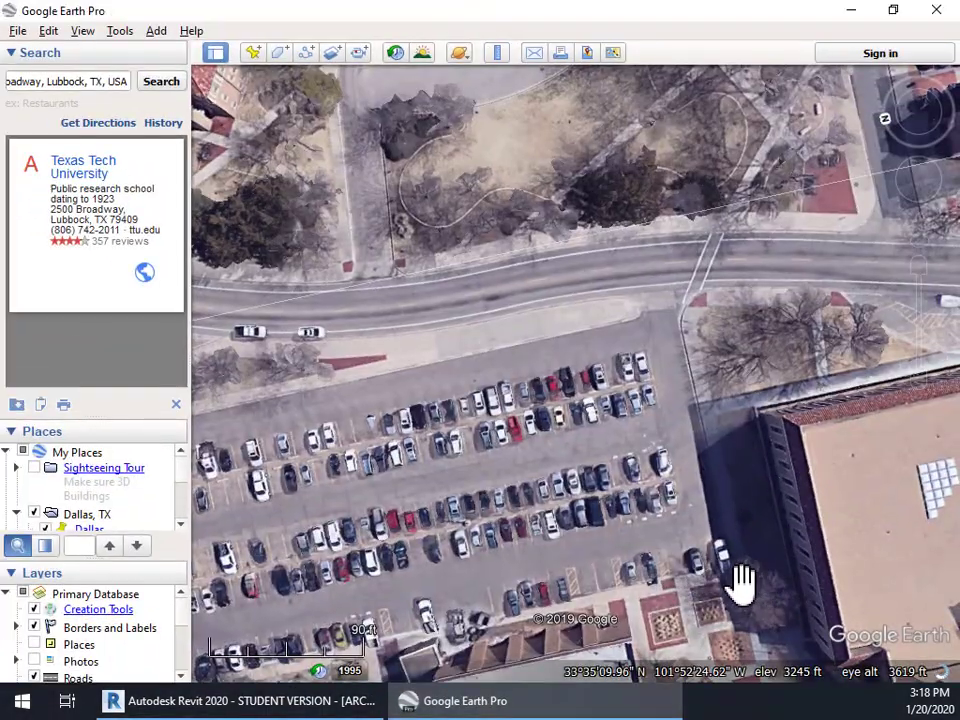
Pan Google Earth to the campus buildings and courtyard, then minimize it to return to Revit
left_click_drag(671, 521, 501, 206)
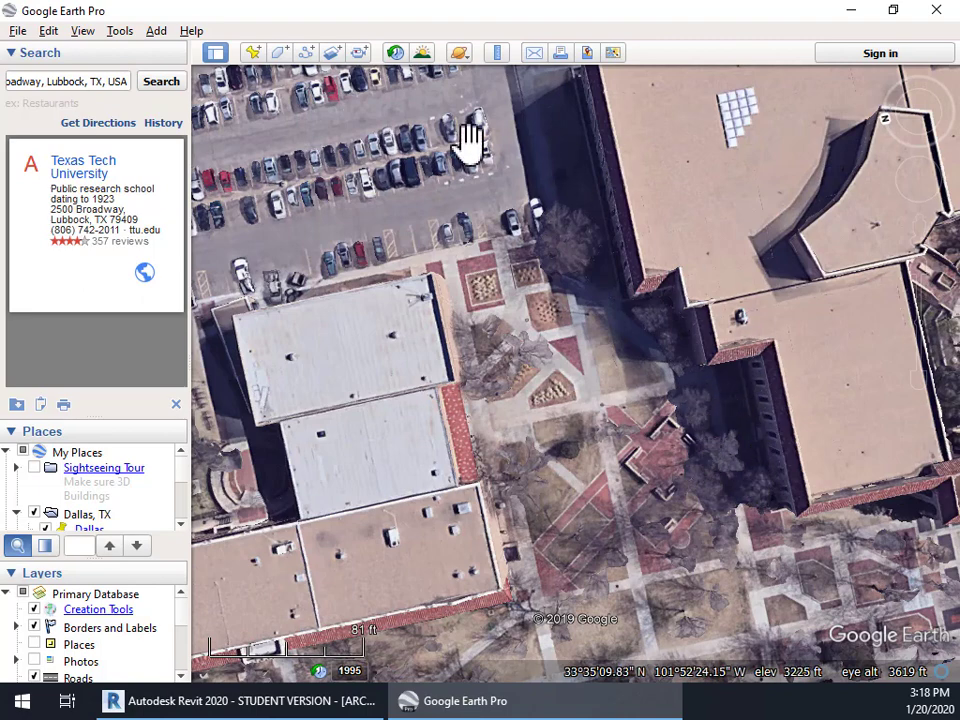
left_click(850, 12)
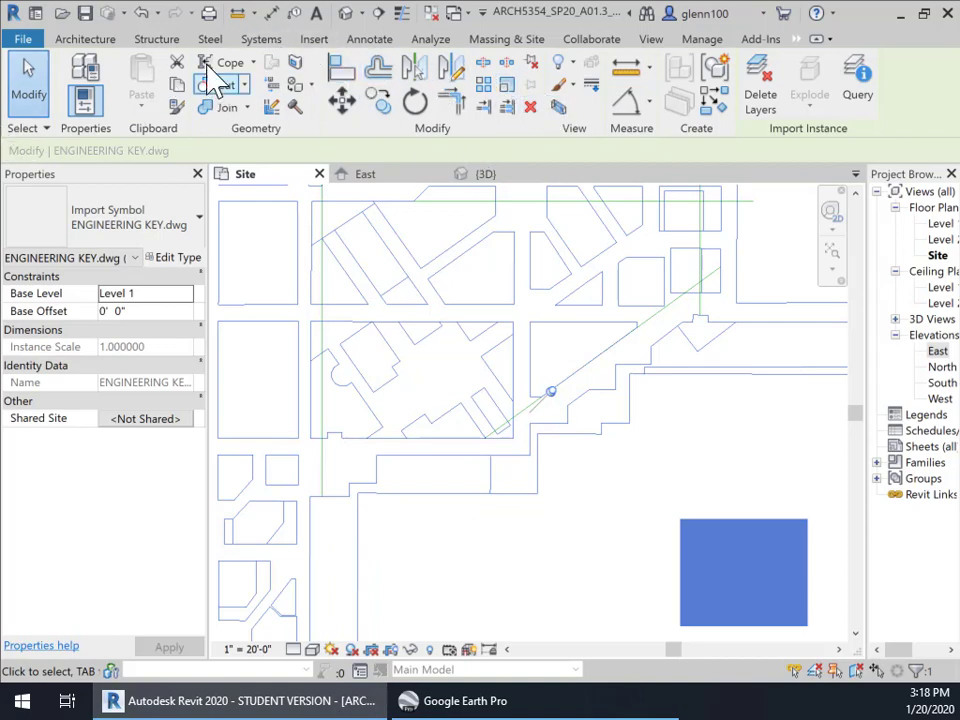
Draw a 104' horizontal model line west from the block corner along the building's south edge
left_click(100, 38)
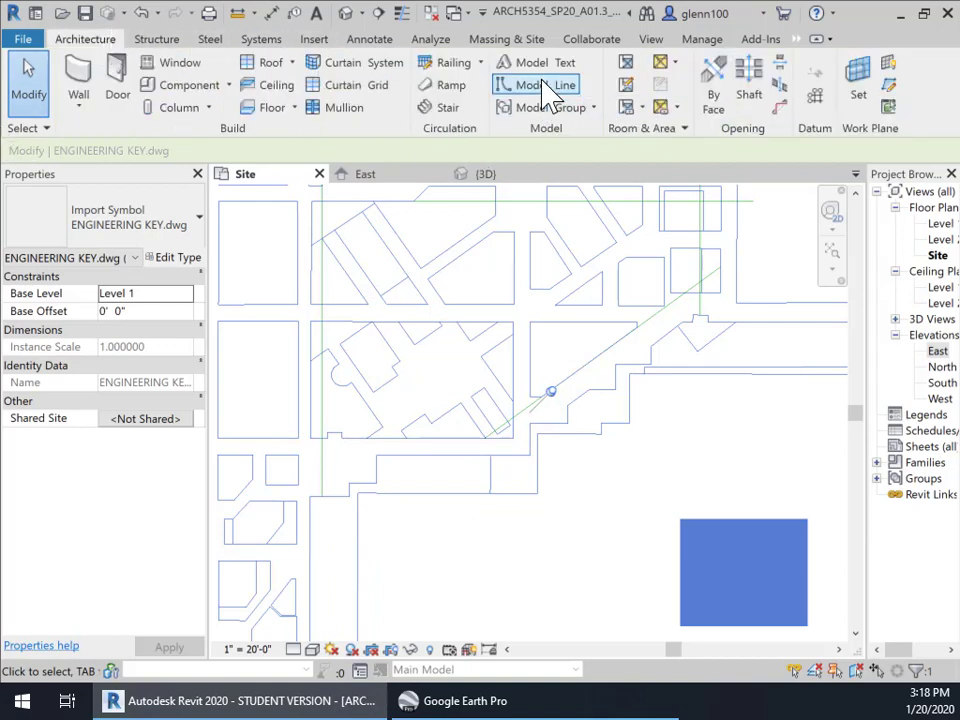
left_click(547, 85)
left_click(489, 440)
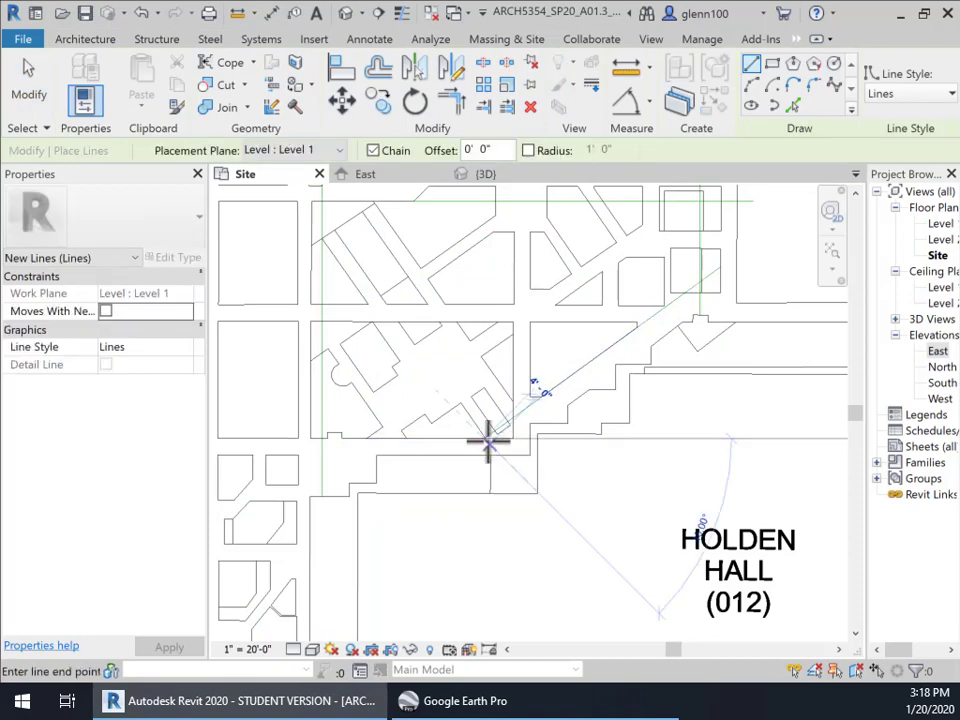
left_click(275, 440)
key("Escape")
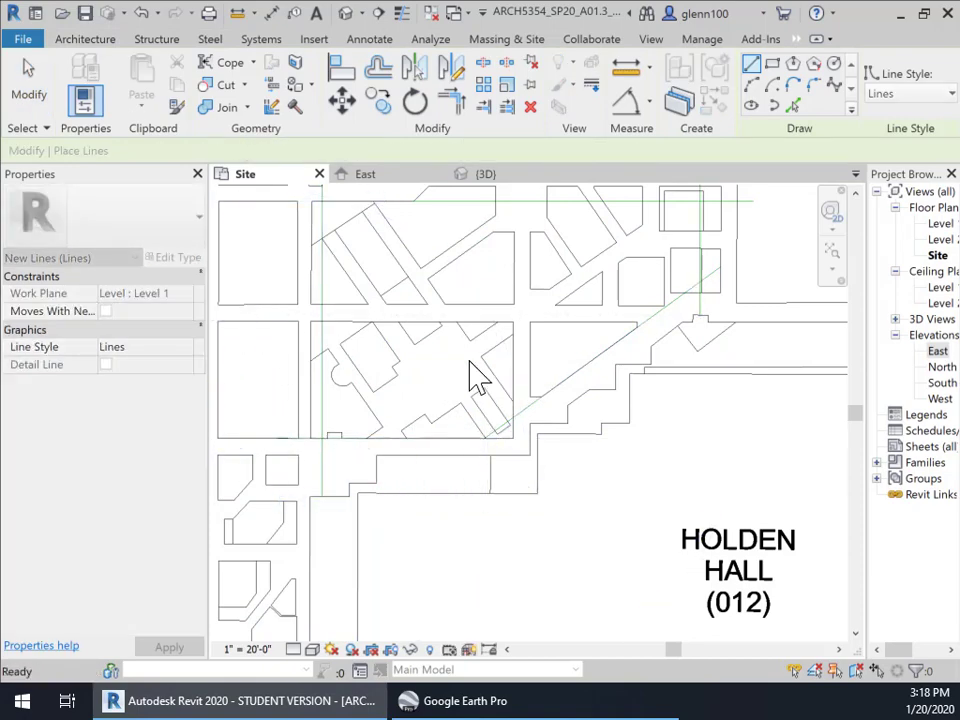
key("Escape")
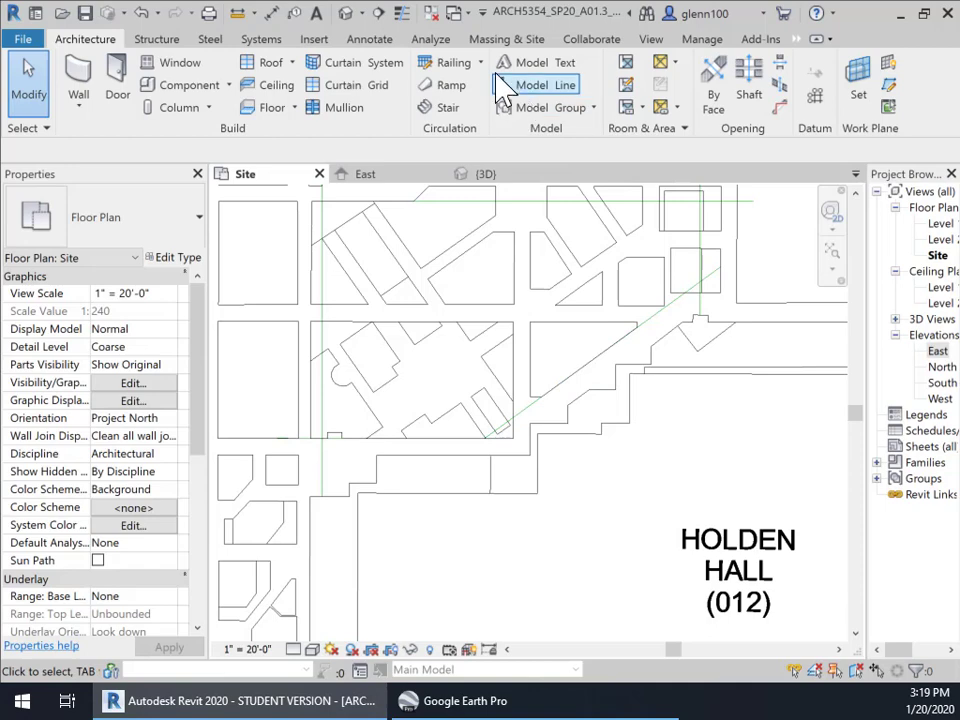
Start a Property Line from the Massing & Site tools, triggering the unsaved-project reminder
left_click(510, 40)
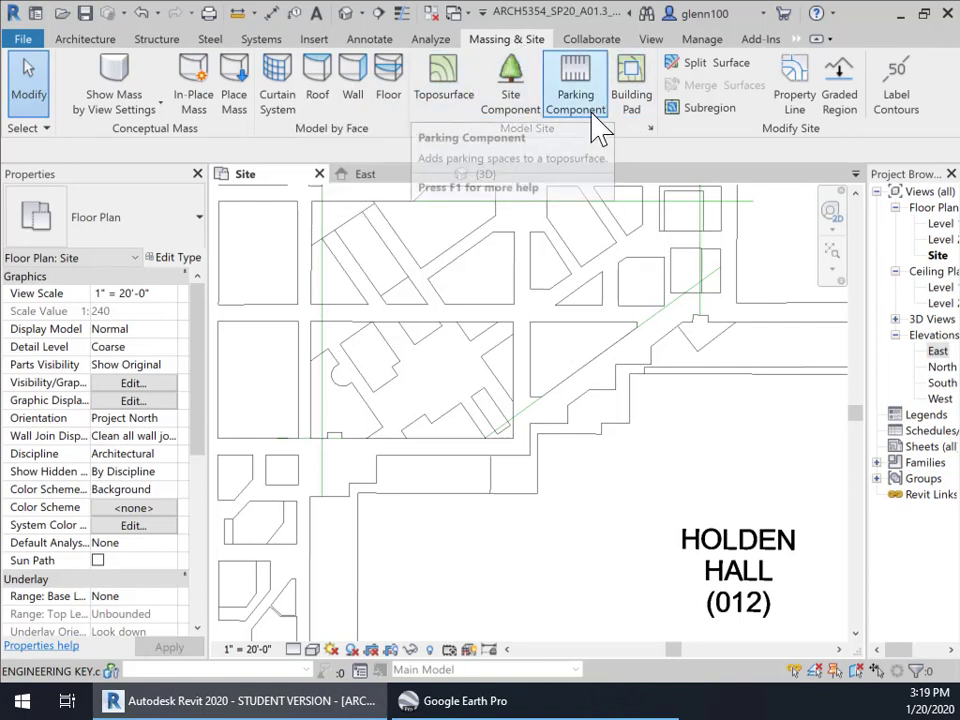
left_click(795, 100)
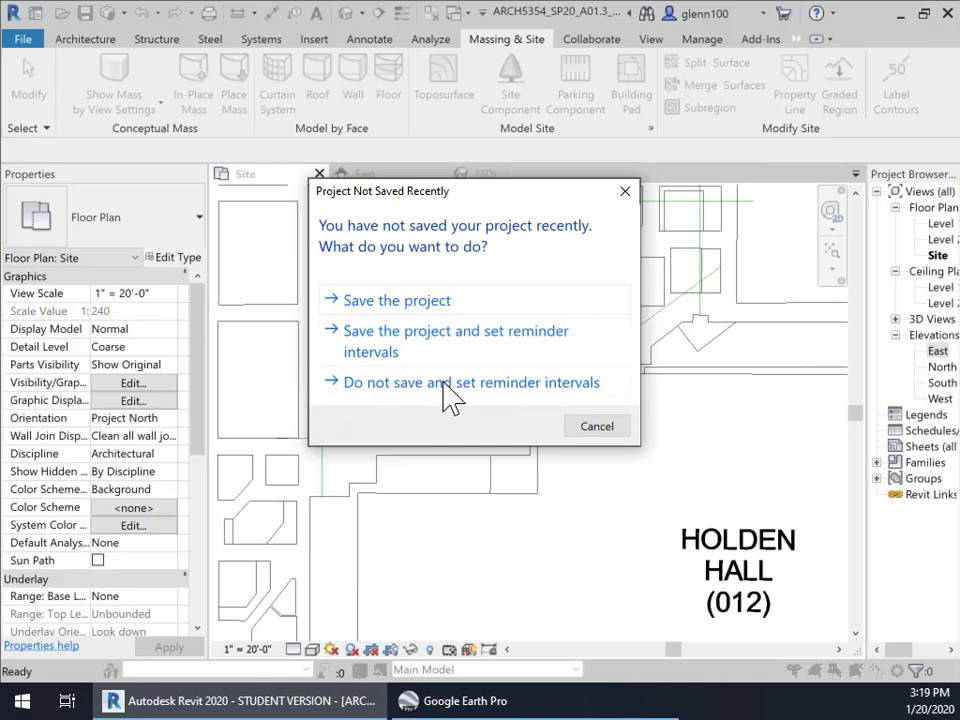
Choose to set save reminder intervals instead of saving, and close the Options dialog with OK
left_click(388, 352)
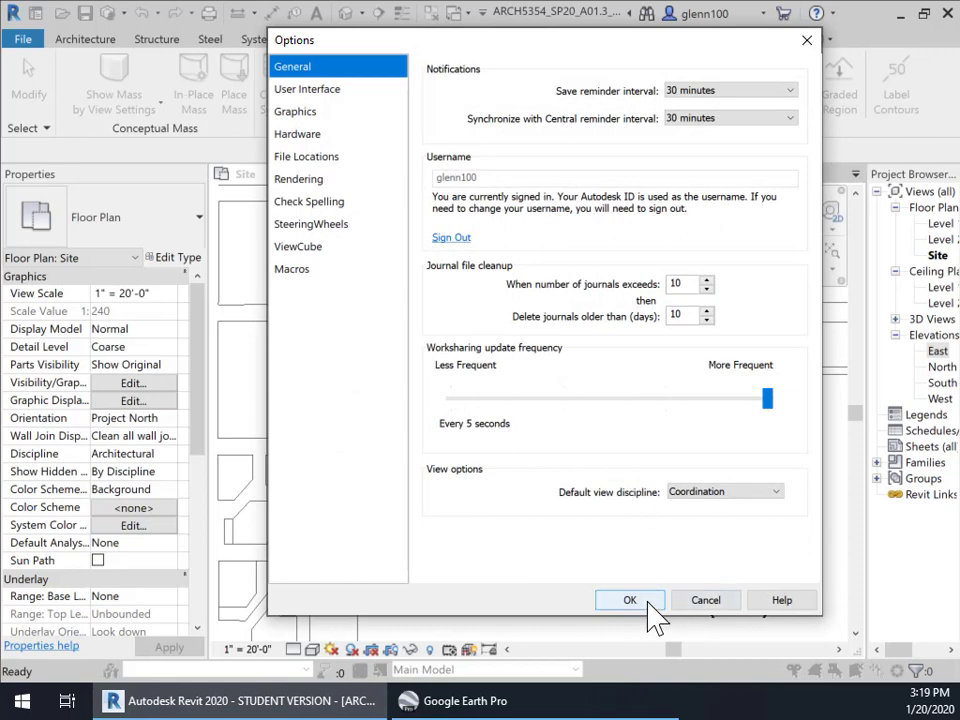
left_click(640, 603)
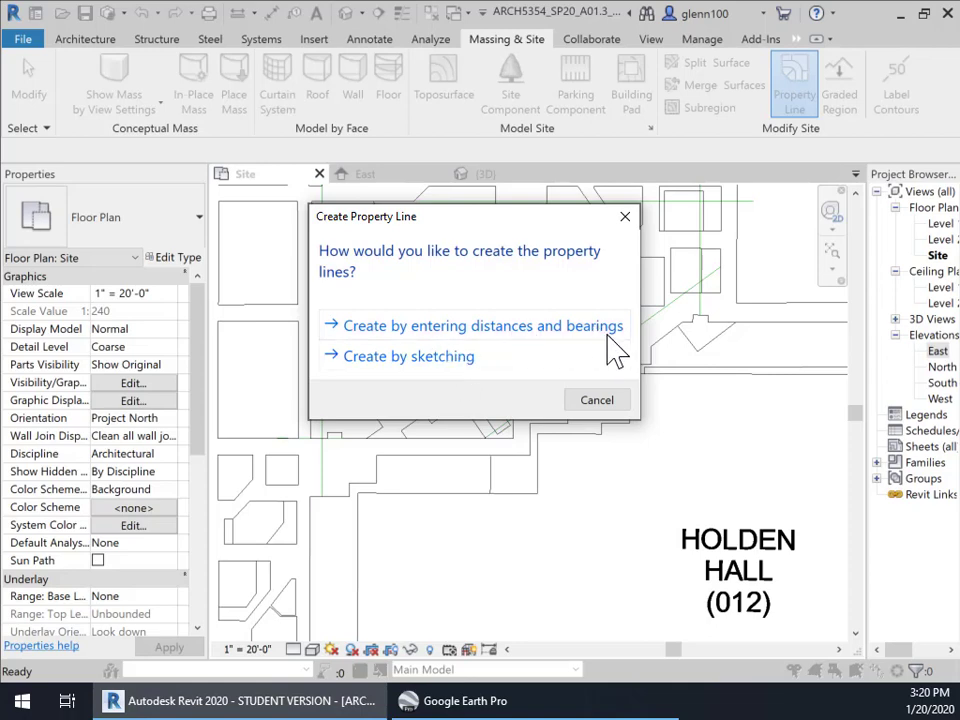
Choose sketching and trace chained property-line edges over the DWG corners to close the block
left_click(393, 360)
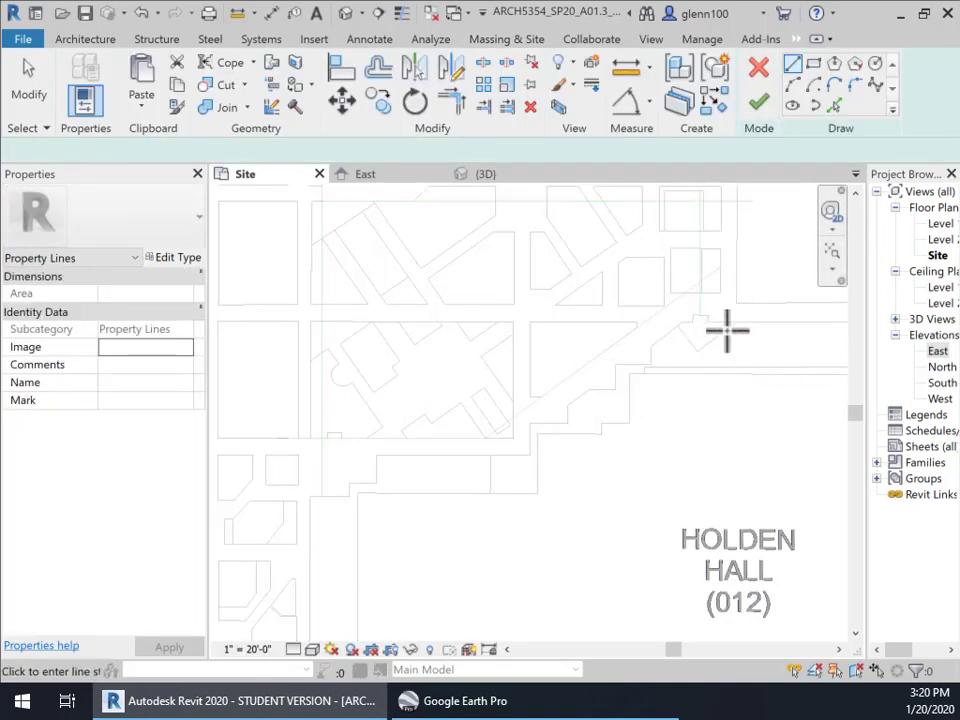
scroll(692, 292, "up", 2)
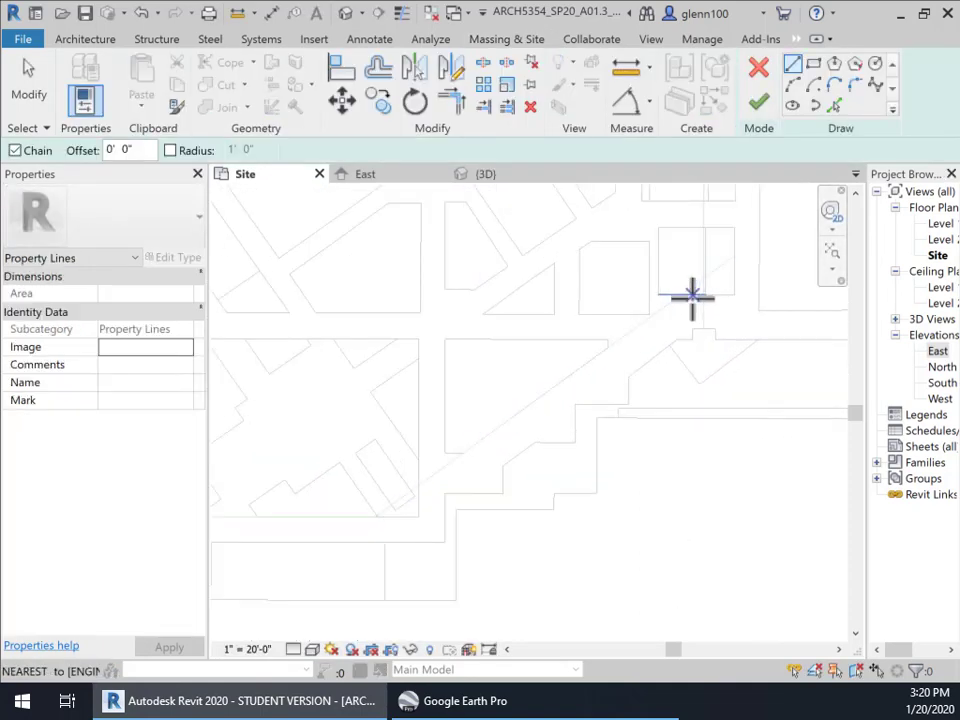
middle_click_drag(740, 331, 714, 432)
scroll(686, 406, "down", 1)
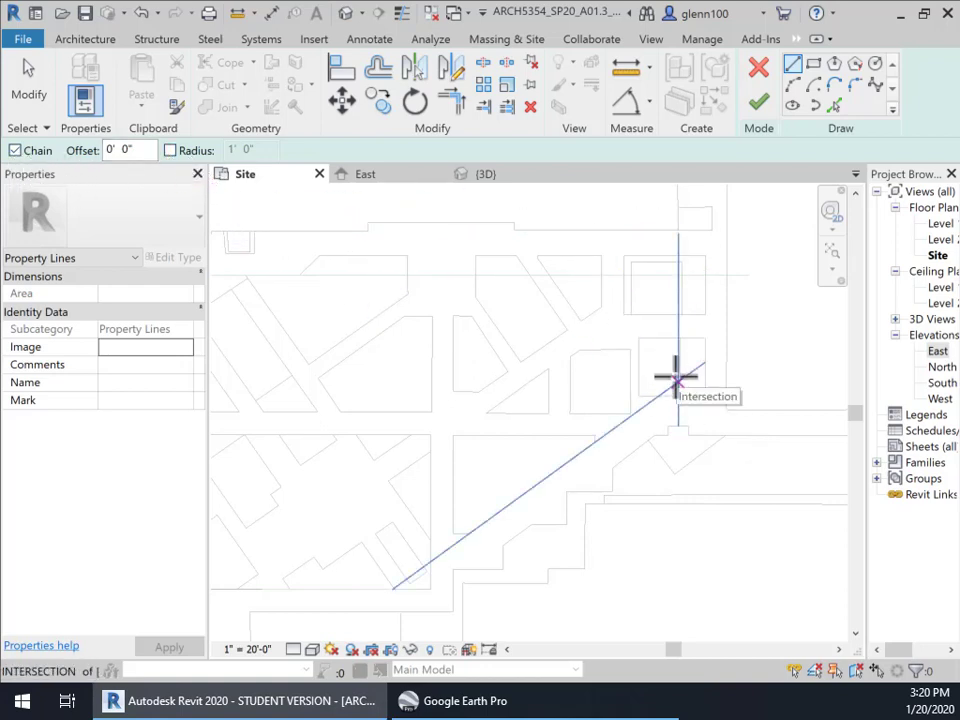
left_click(676, 377)
left_click(679, 271)
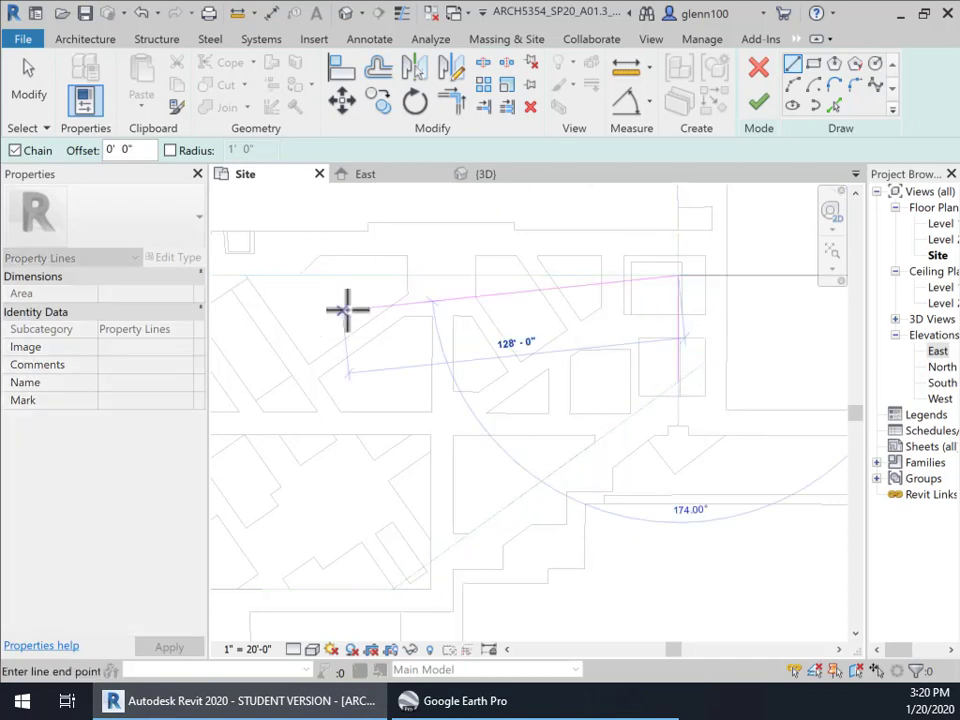
middle_click_drag(377, 339, 786, 350)
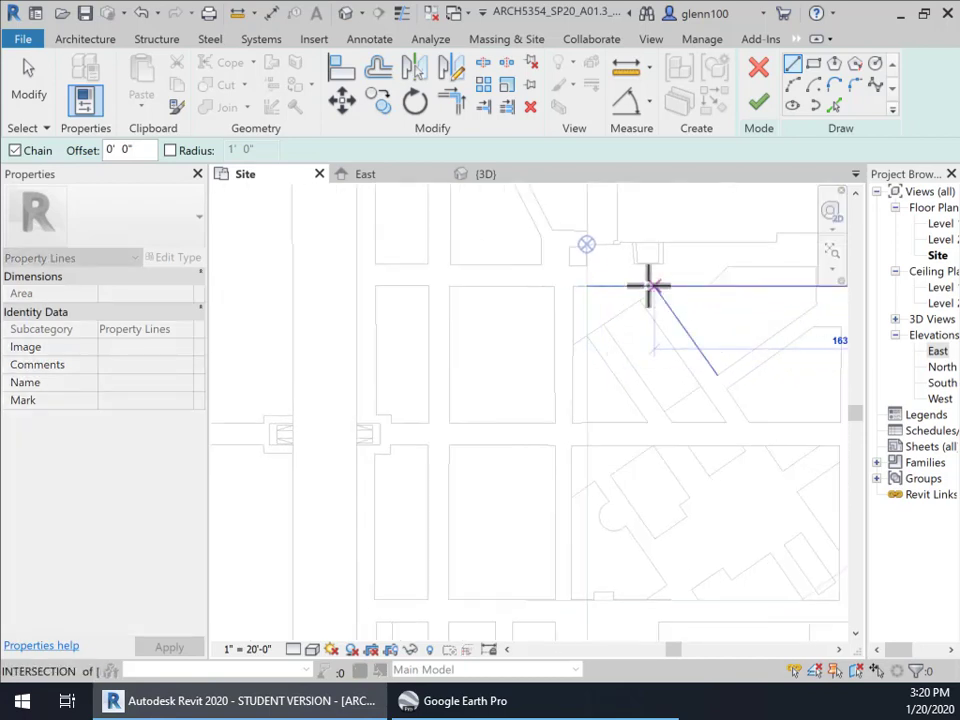
middle_click_drag(626, 515, 489, 283)
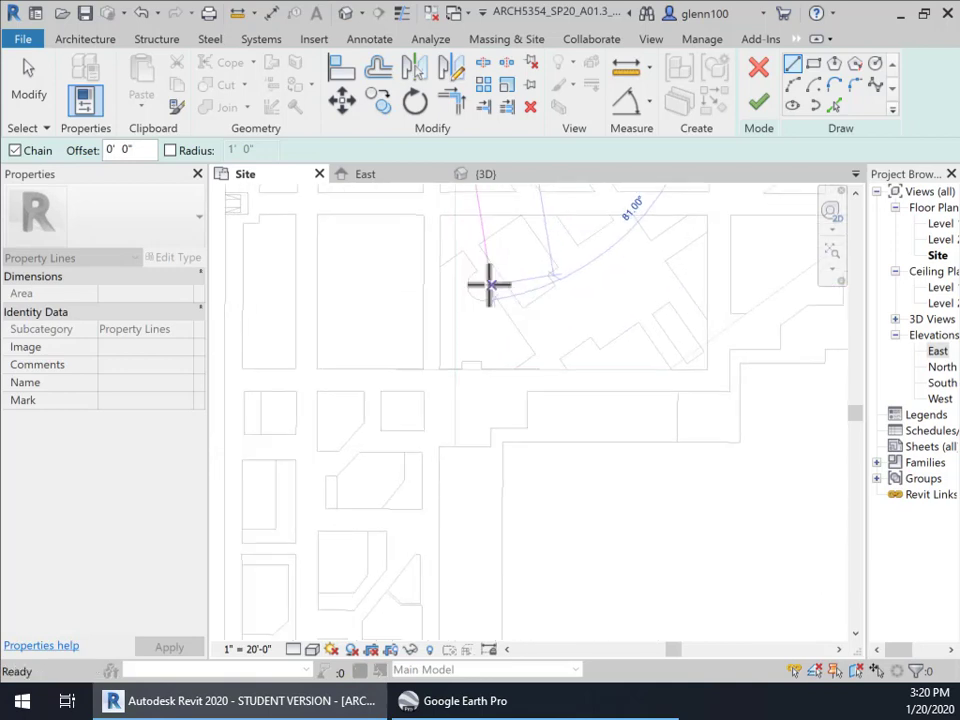
left_click(457, 370)
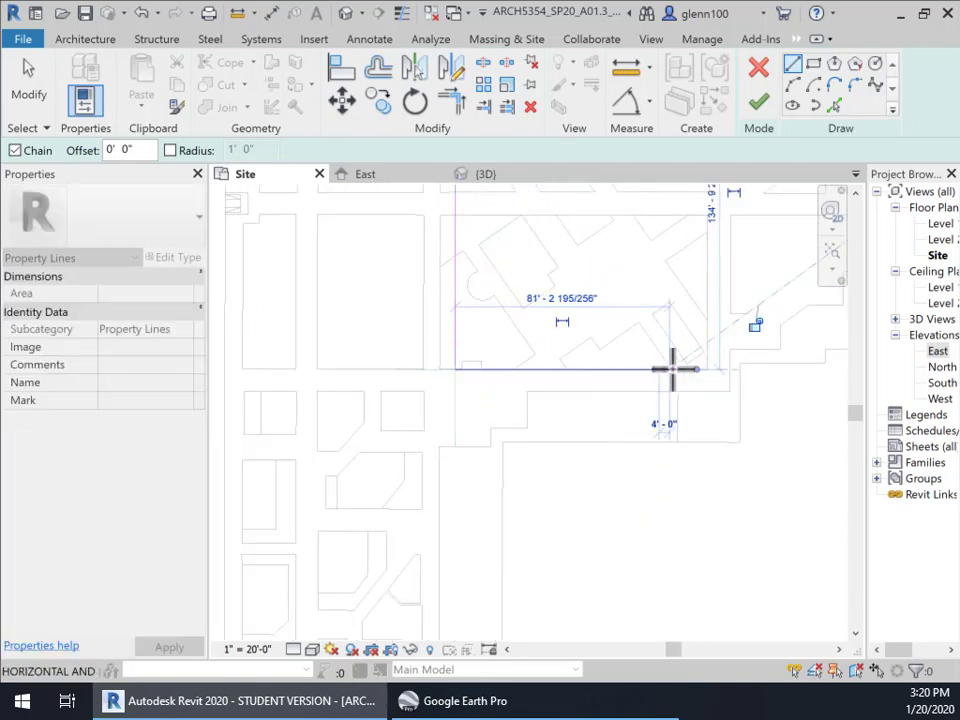
left_click(670, 369)
middle_click_drag(773, 359, 443, 492)
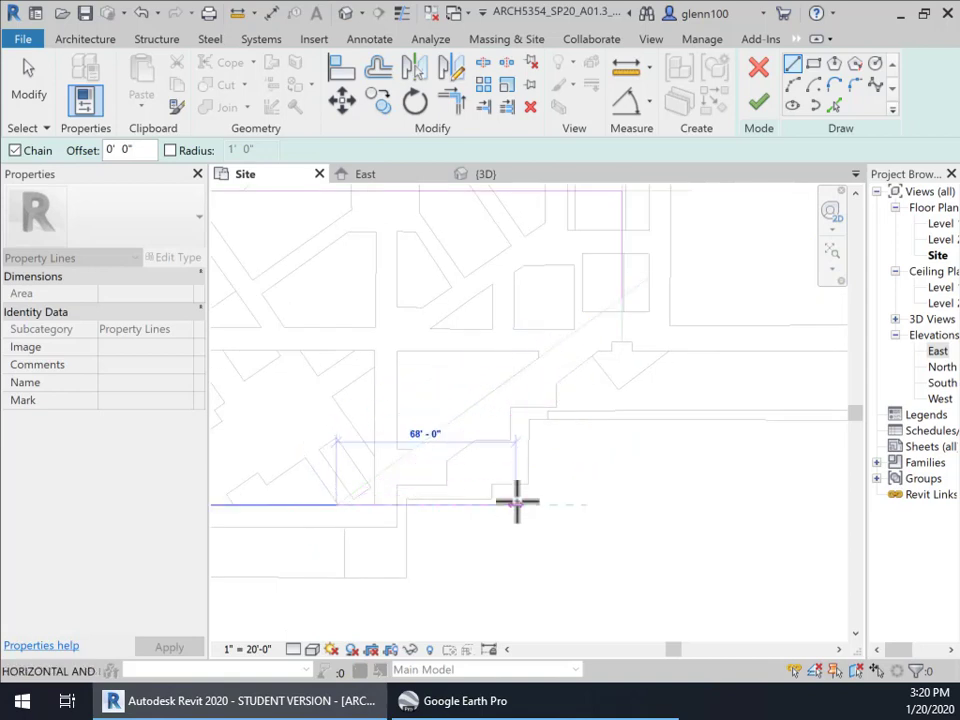
left_click(622, 296)
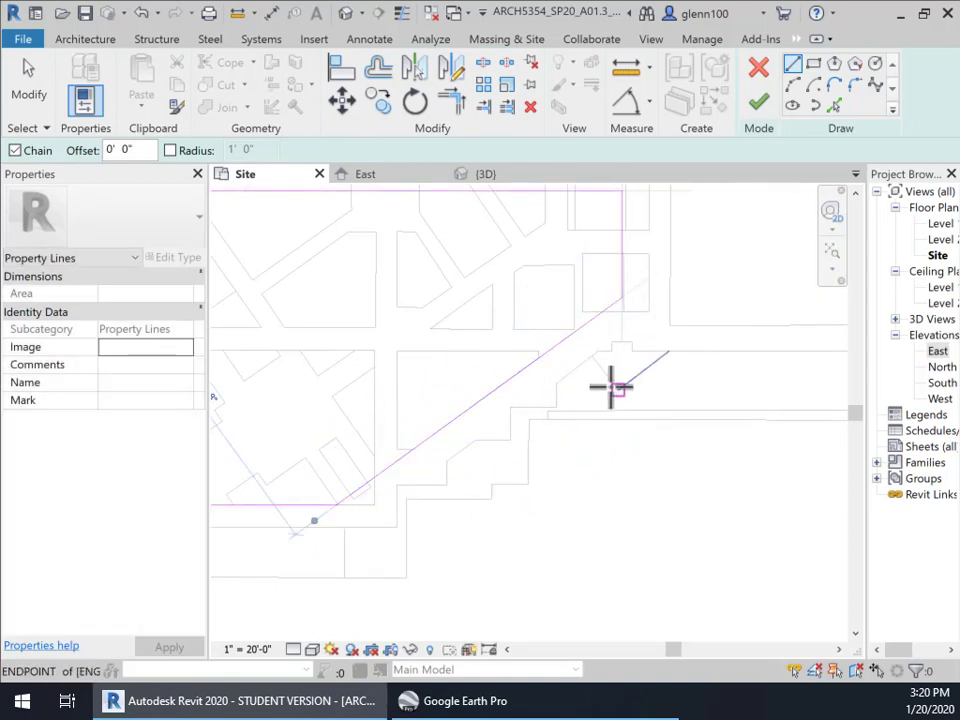
Check the vertical edge's length, then finish the property line enclosing 18292.76 SF
scroll(605, 383, "up", 3)
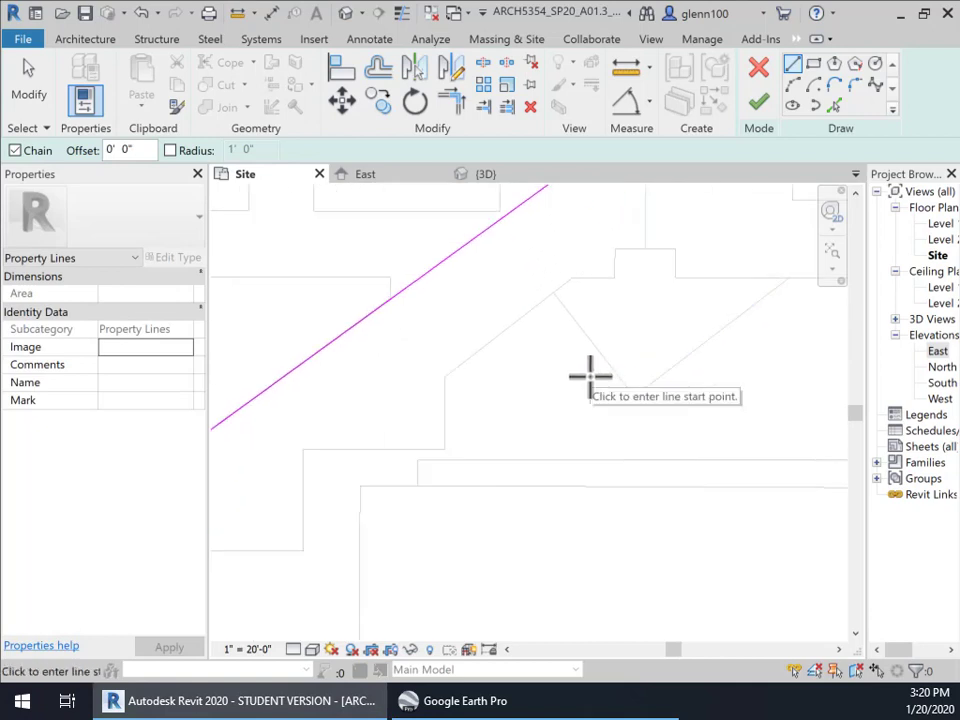
key("Escape")
key("Escape")
middle_click_drag(623, 259, 553, 568)
scroll(564, 482, "up", 3)
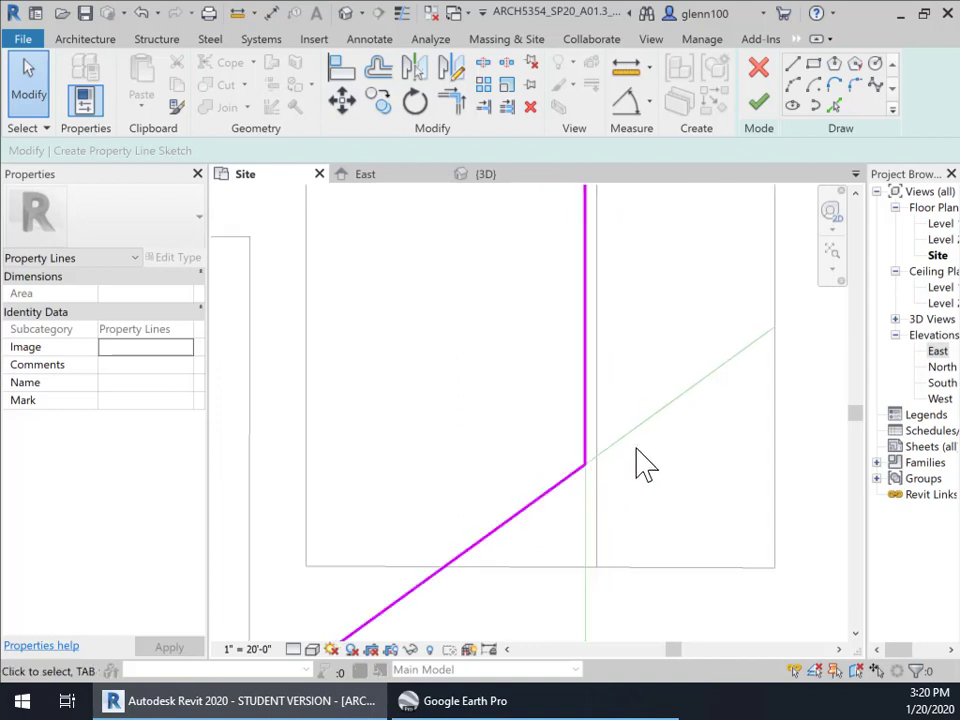
left_click(588, 440)
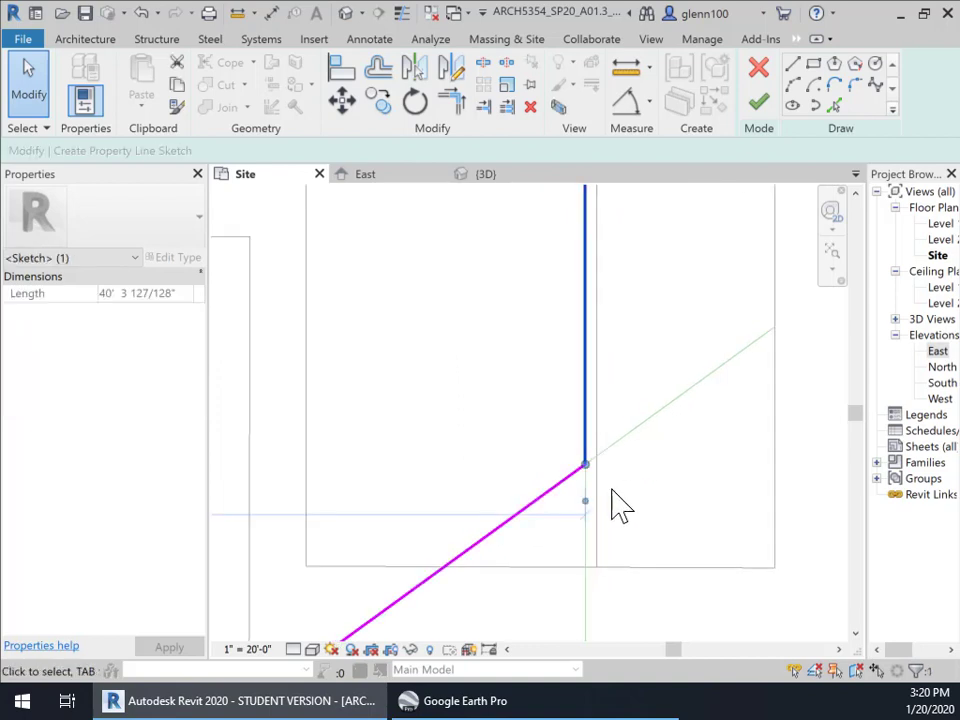
scroll(619, 507, "down", 2)
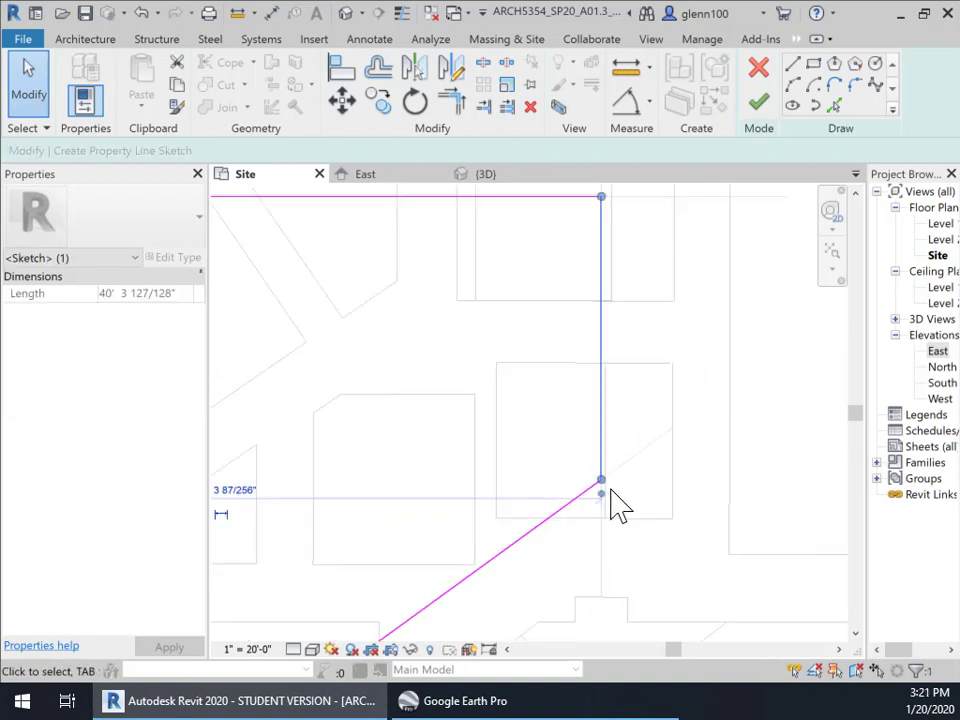
scroll(611, 491, "down", 4)
mouse_move(643, 506)
middle_mouse_down()
mouse_move(636, 482)
mouse_move(651, 343)
middle_mouse_up()
left_click(627, 395)
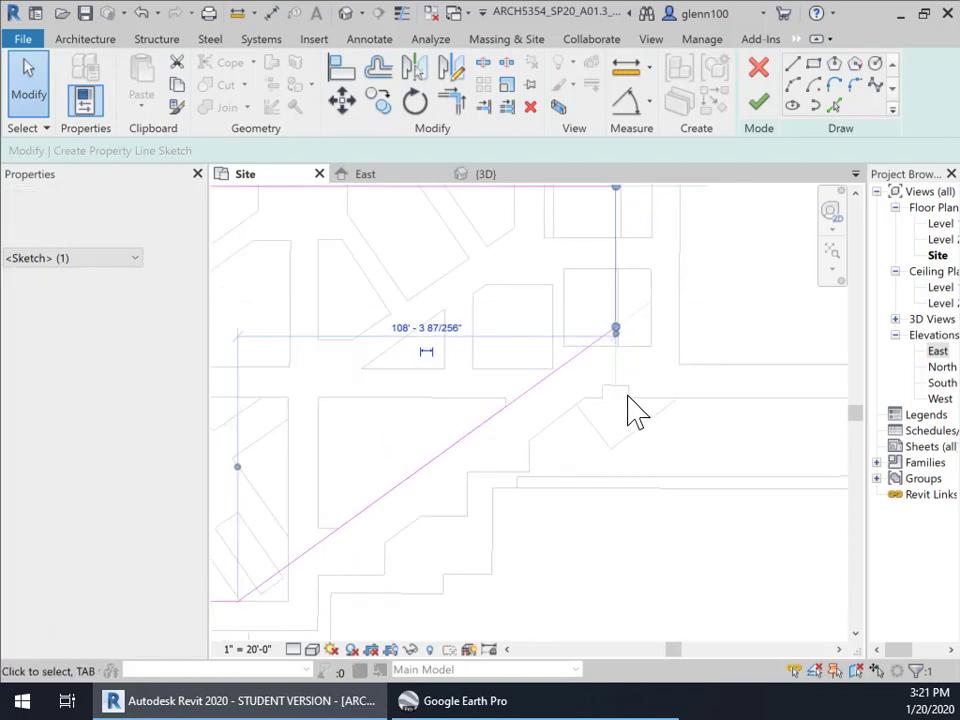
scroll(650, 386, "down", 4)
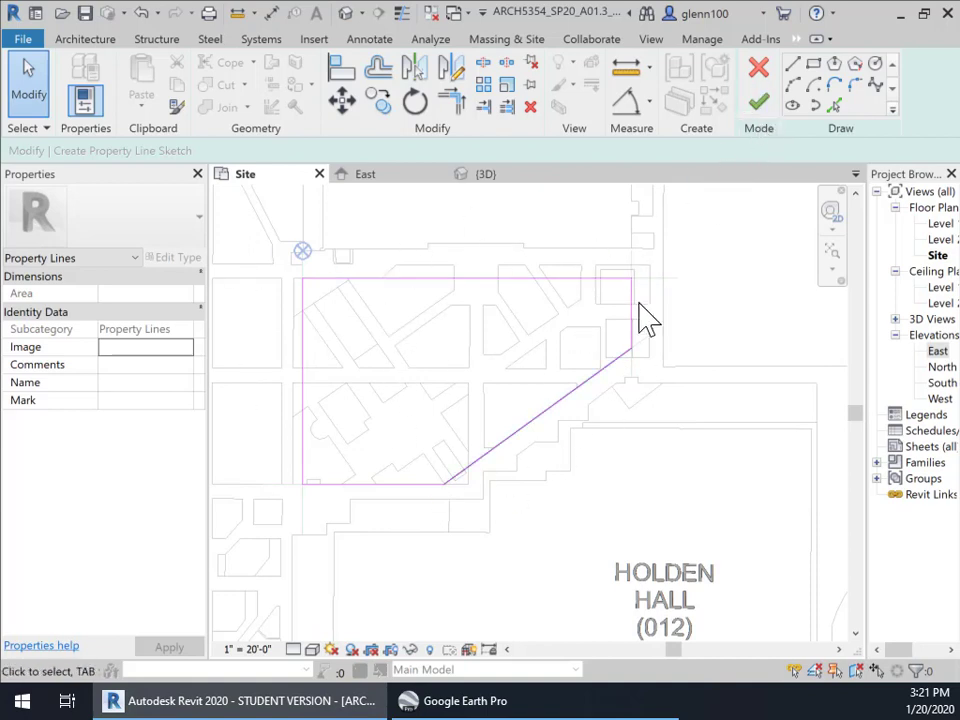
left_click(762, 108)
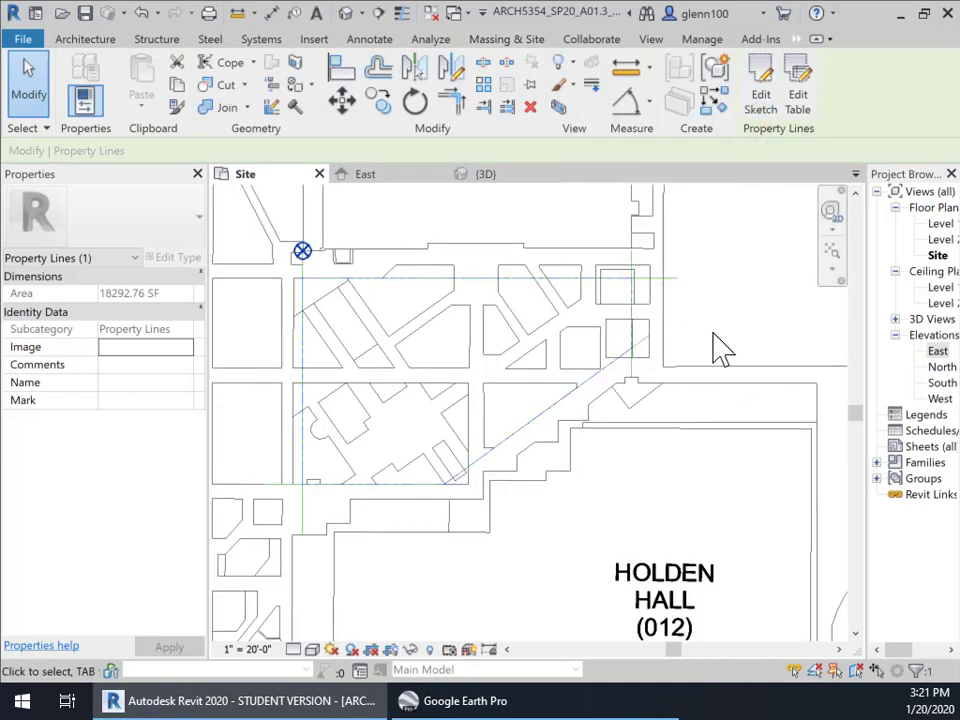
Delete the temporary diagonal and bottom model lines, leaving only the dashed property line
left_click(644, 348)
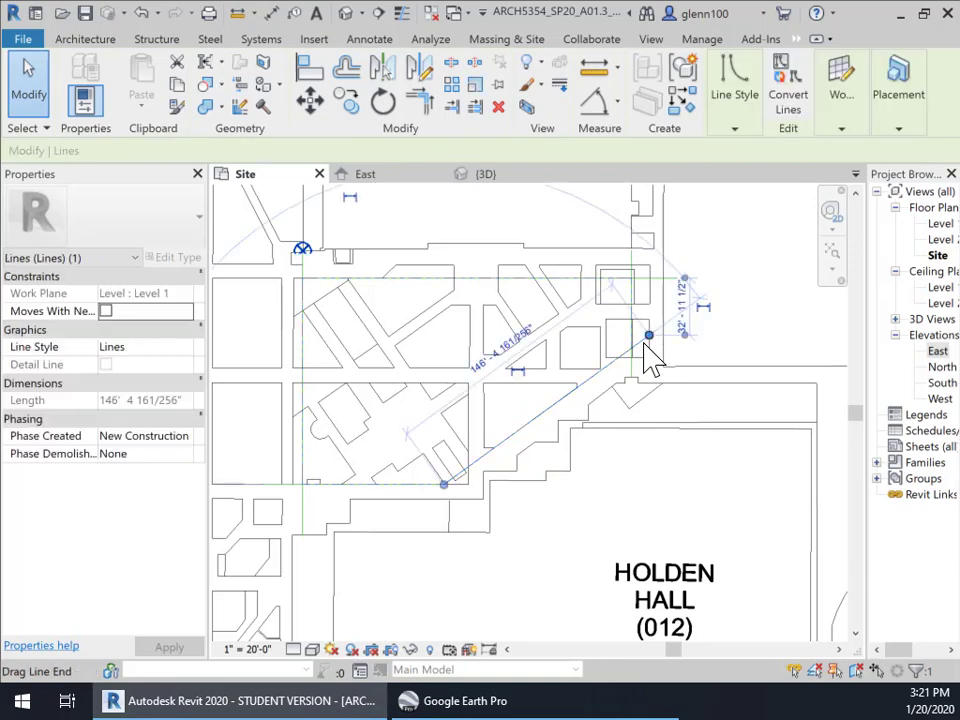
left_click(655, 320)
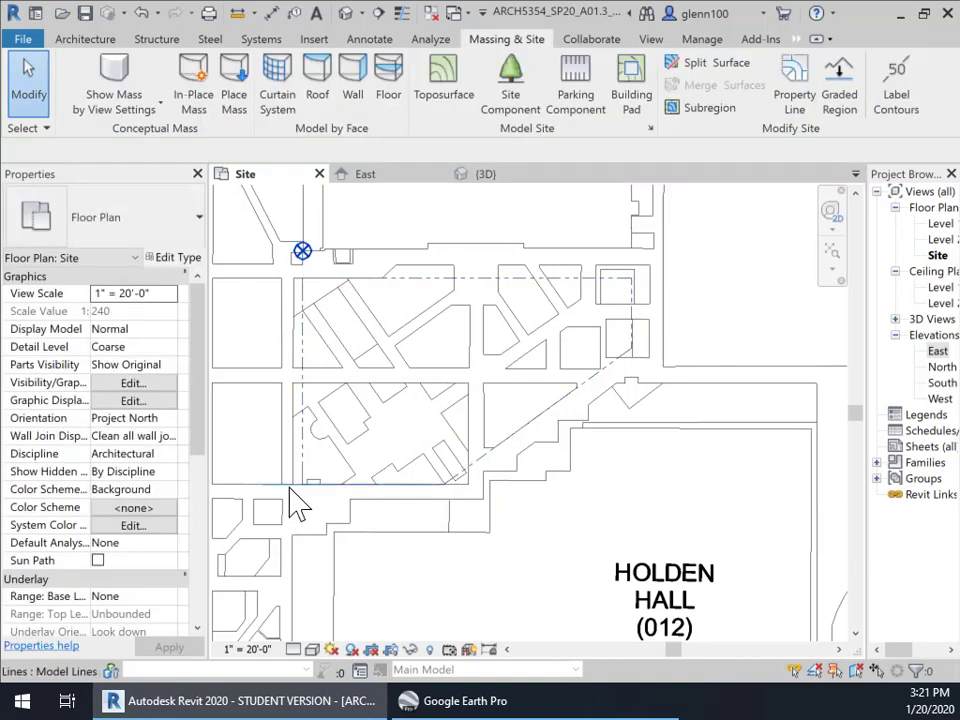
left_click(298, 505)
key("Escape")
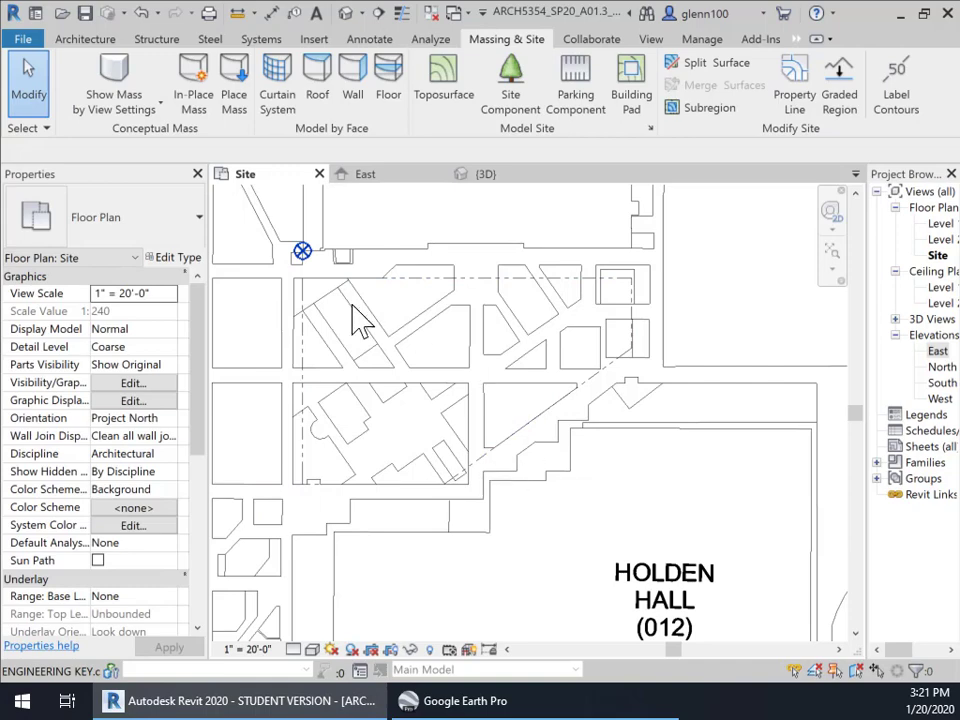
scroll(591, 347, "up", 2)
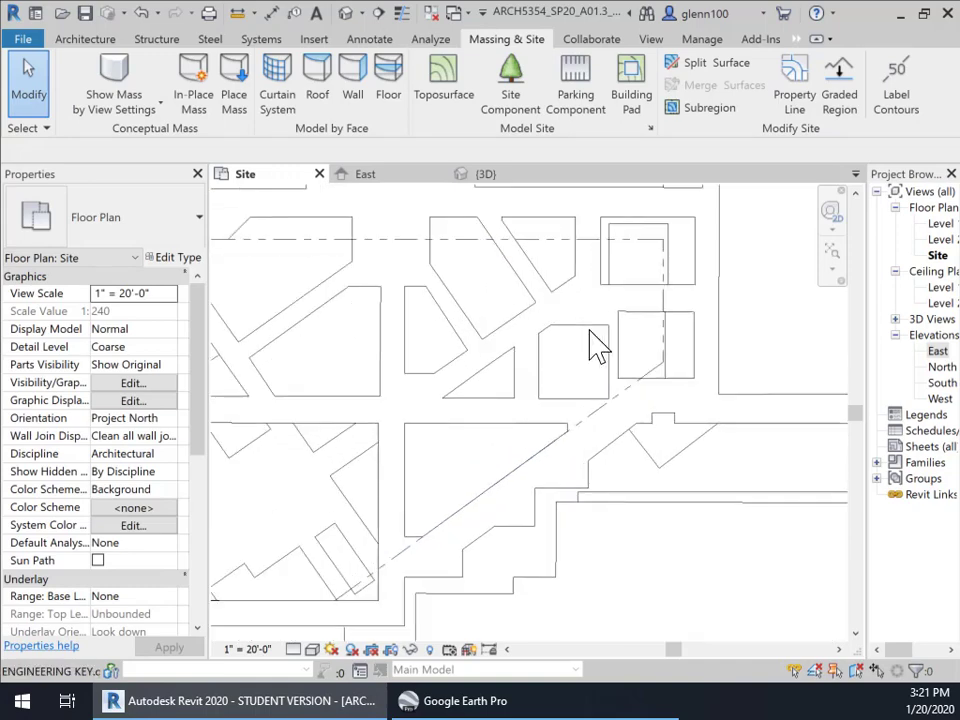
middle_click_drag(527, 407, 698, 394)
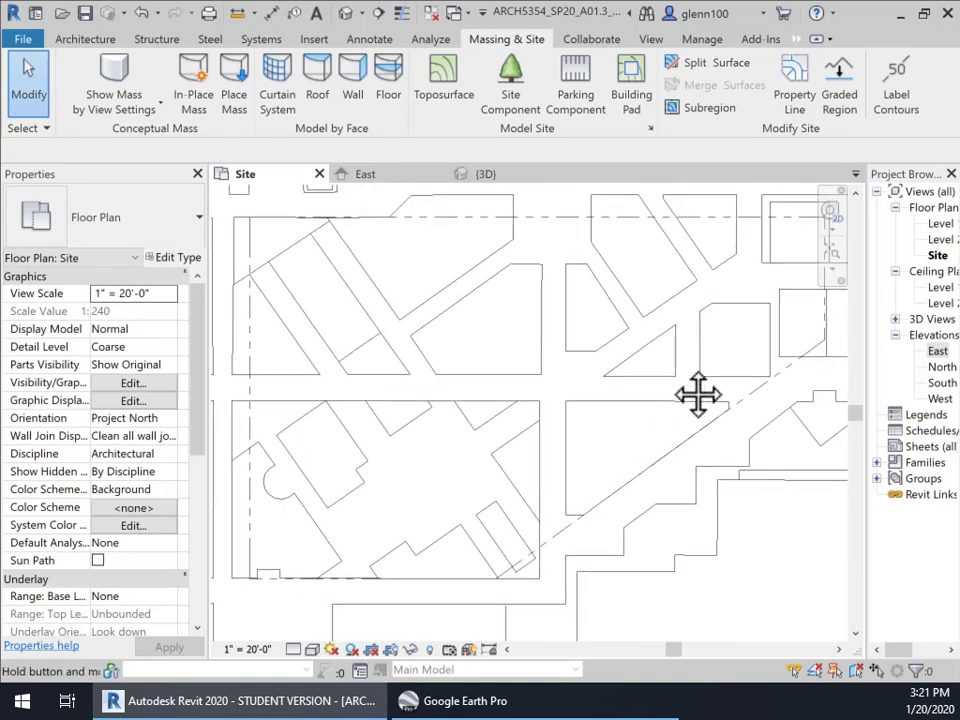
scroll(690, 385, "down", 2)
middle_click_drag(472, 360, 407, 437)
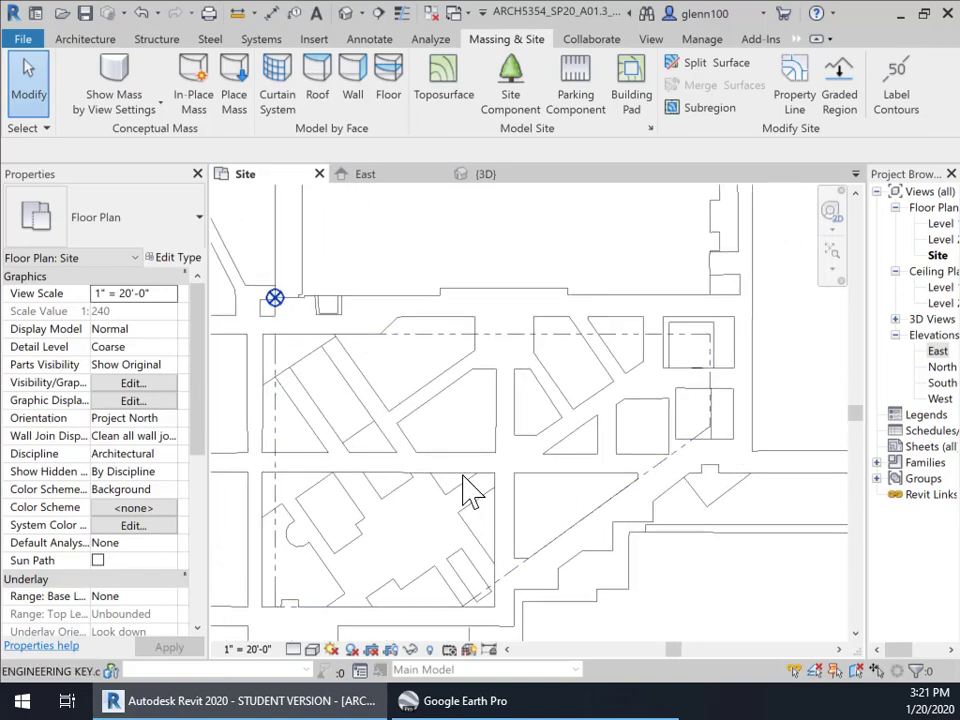
scroll(430, 452, "down", 2)
middle_click_drag(439, 443, 431, 399)
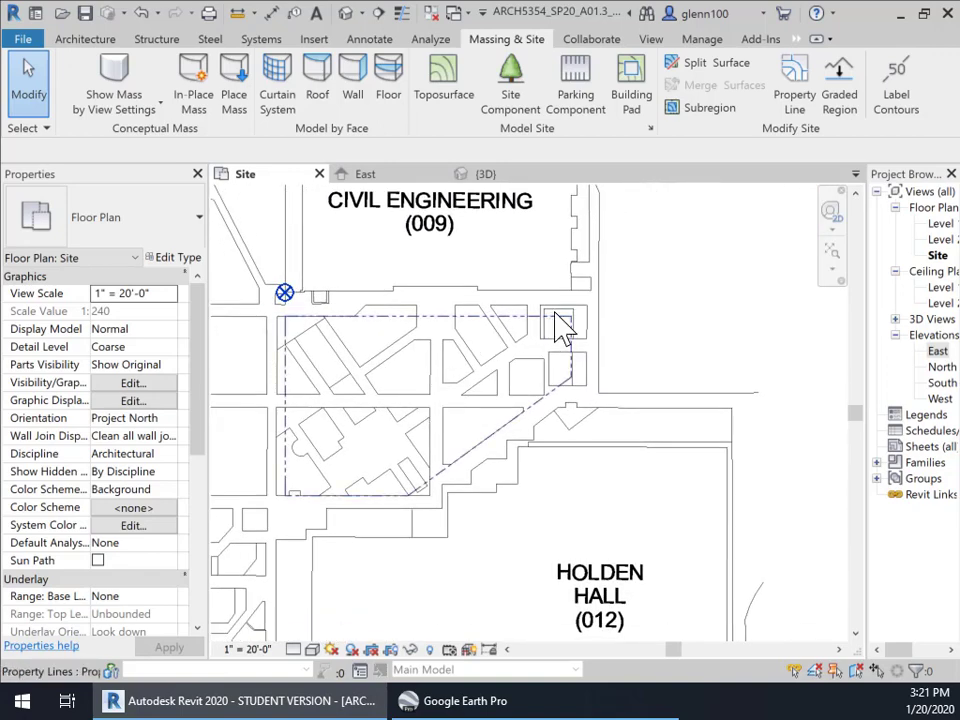